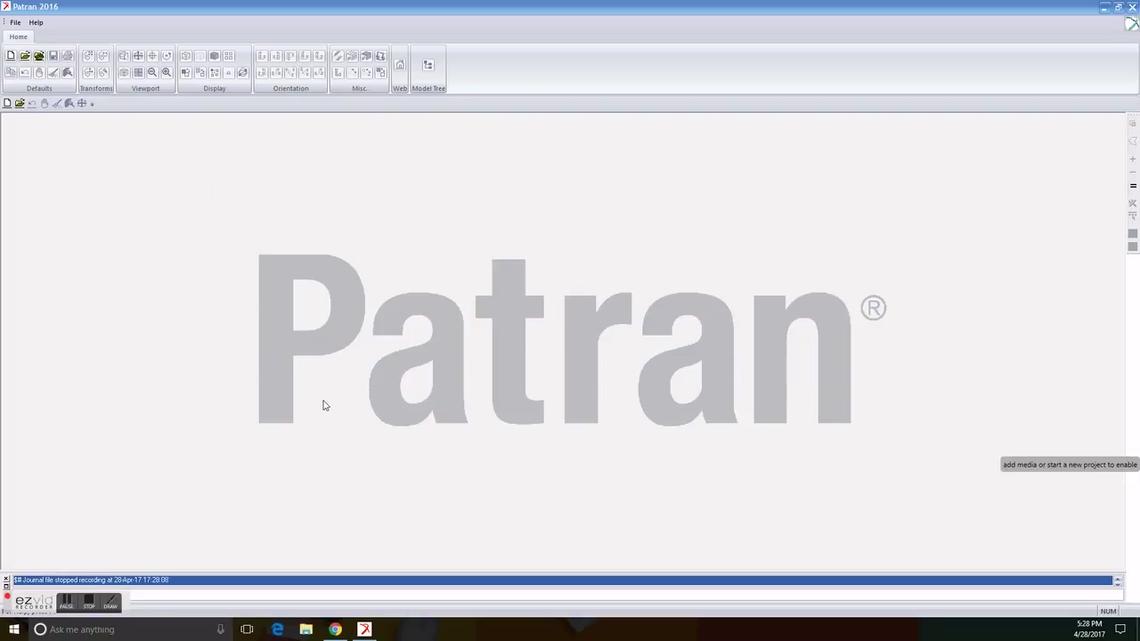
# - Locate Support.x_t under Desktop › Patran › SolidWorksParasolid in File Explorer, then close Explorer
pyautogui.click(305, 628)
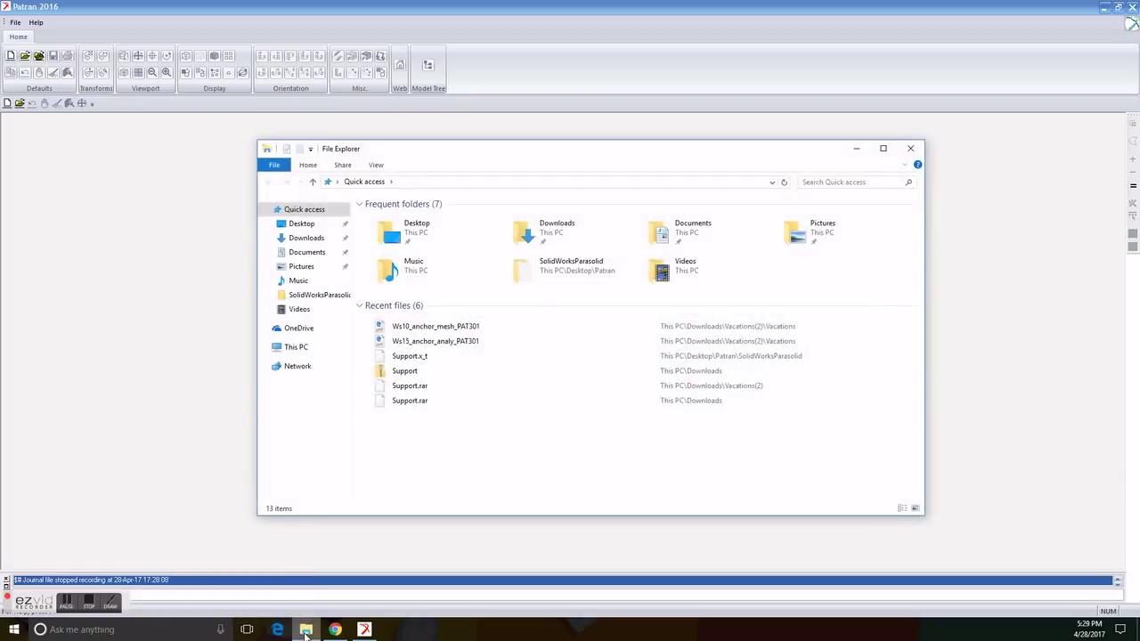
pyautogui.click(305, 225)
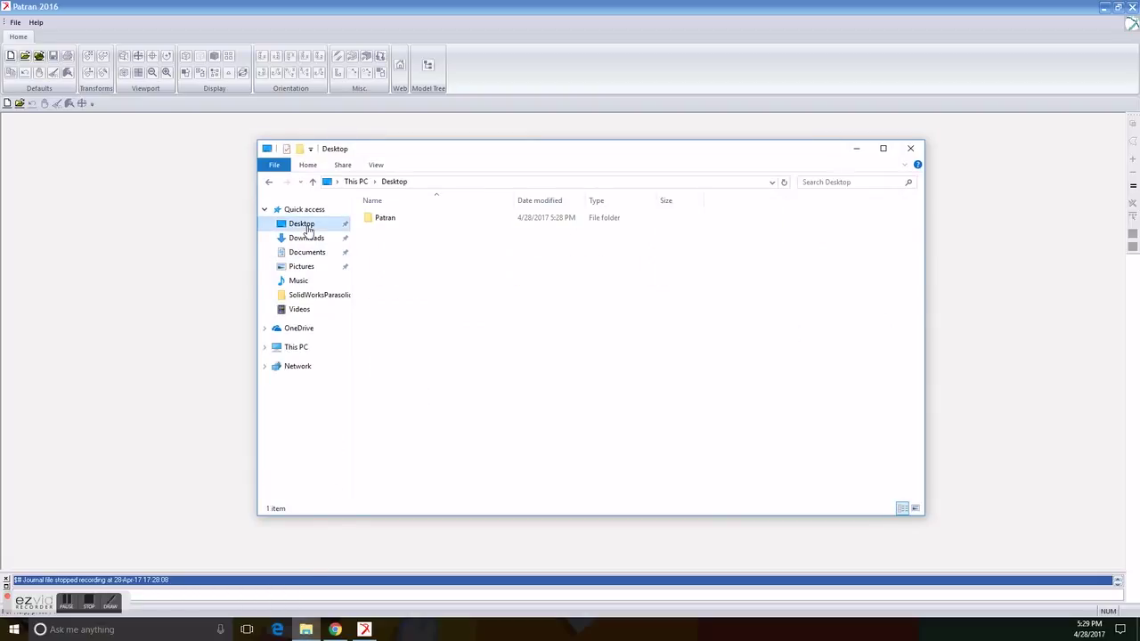
pyautogui.doubleClick(393, 221)
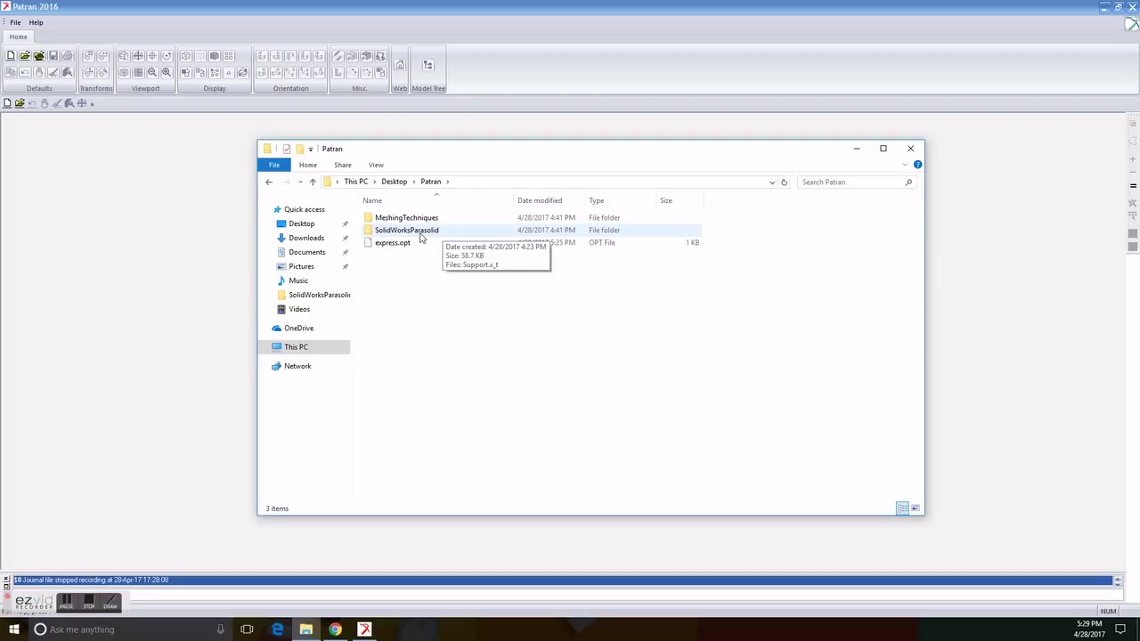
pyautogui.doubleClick(421, 234)
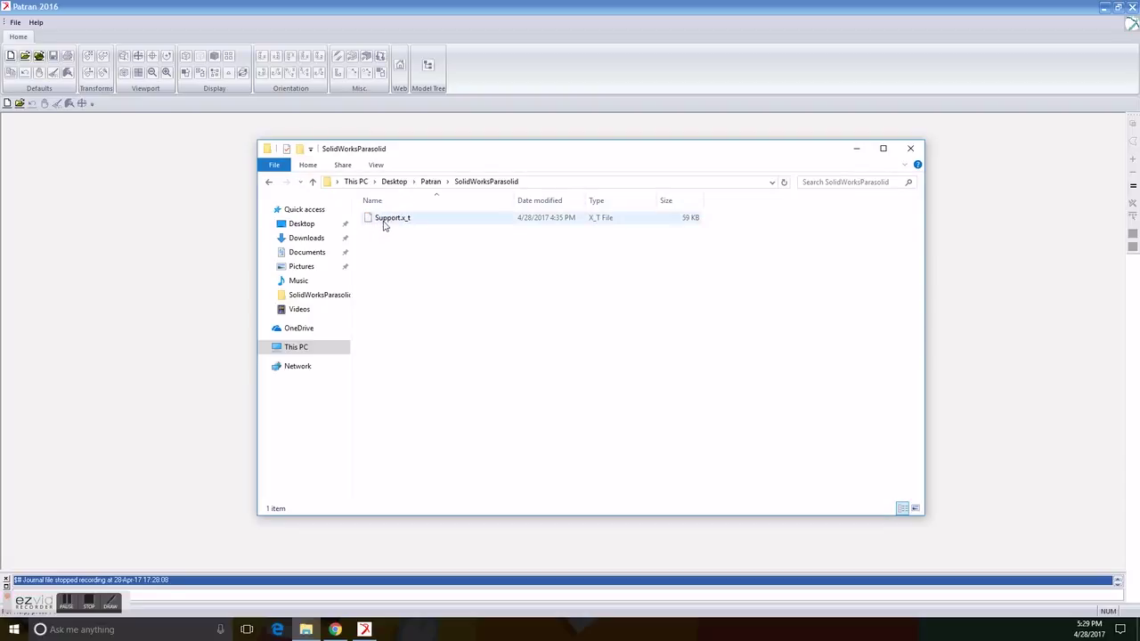
pyautogui.click(911, 151)
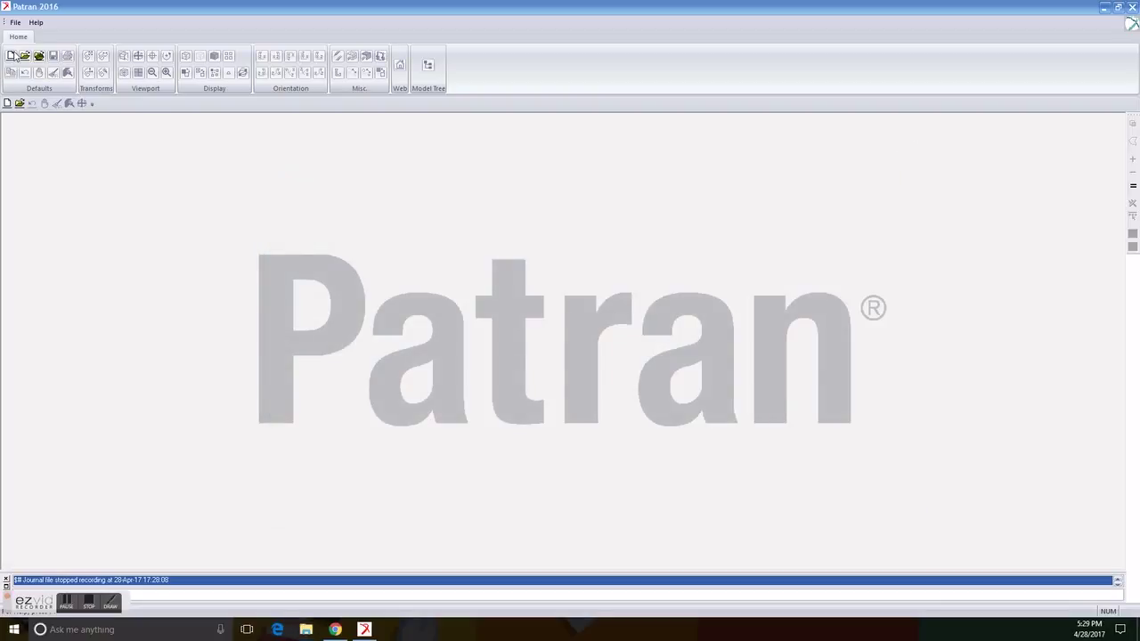
# - Start a new Patran database named TetMesh inside the MeshingTechniques folder
pyautogui.click(15, 23)
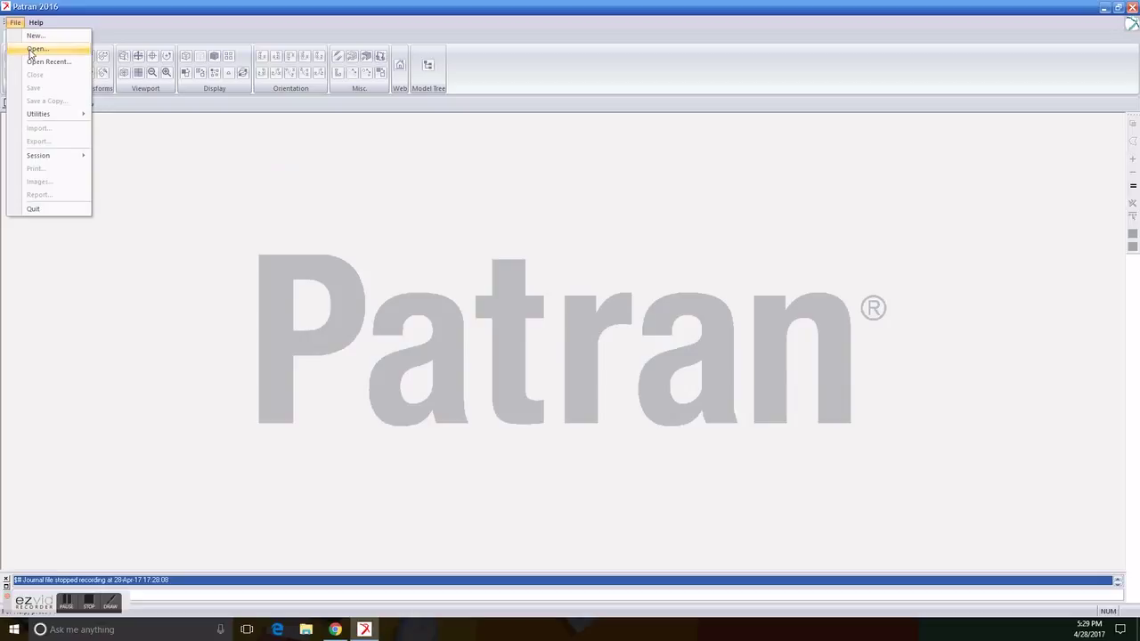
pyautogui.click(36, 35)
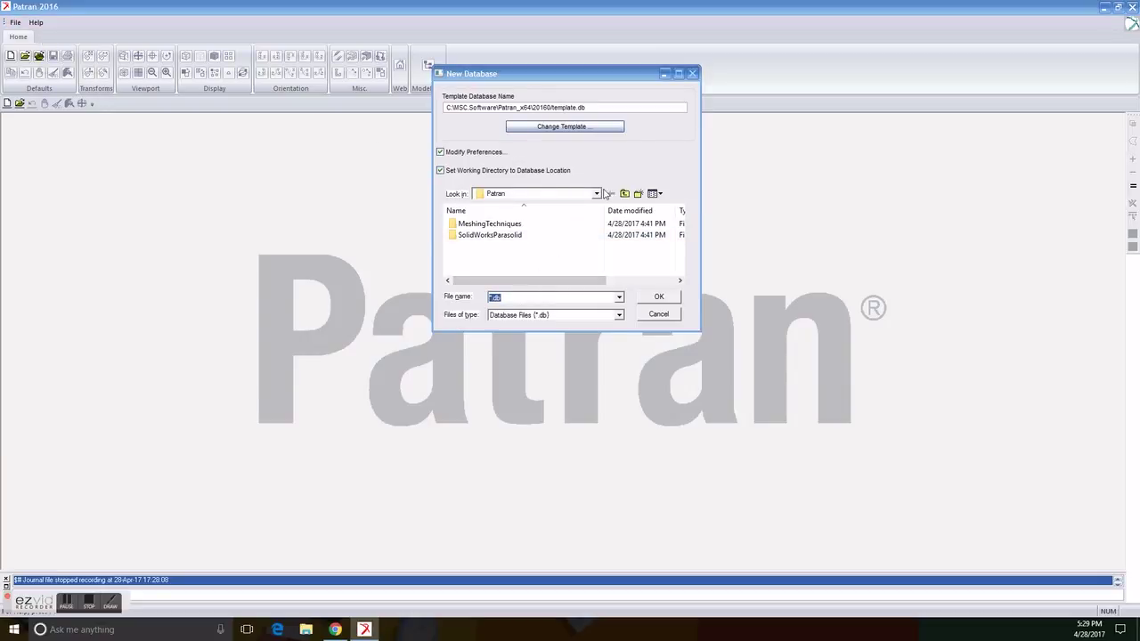
pyautogui.click(503, 224)
pyautogui.doubleClick(503, 224)
pyautogui.click(512, 300)
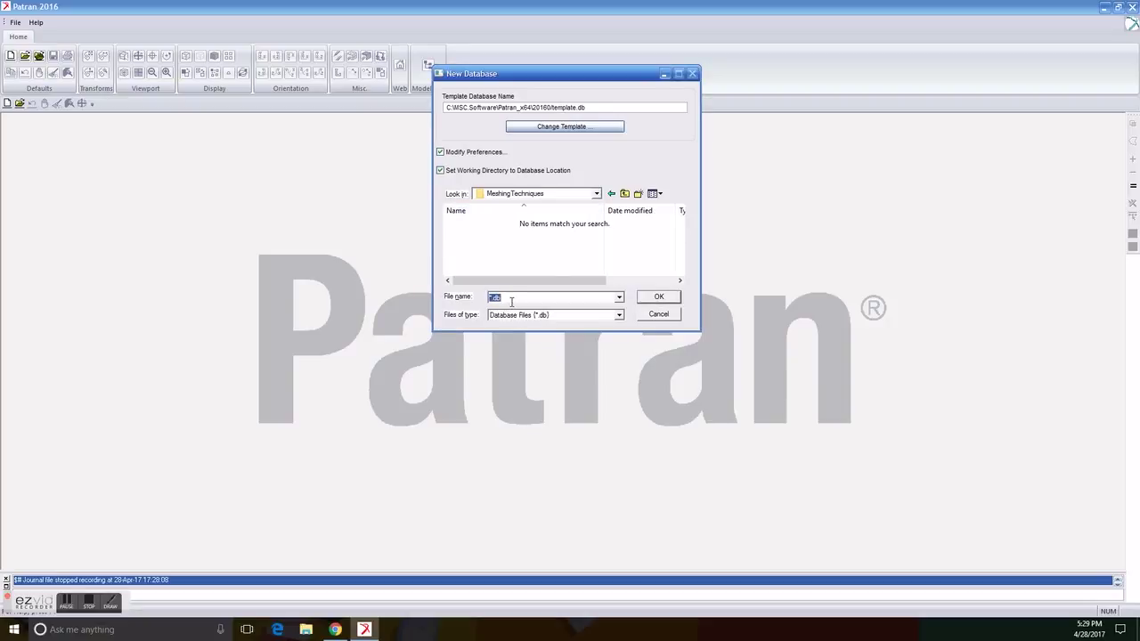
pyautogui.write('TetMesh')
pyautogui.click(664, 300)
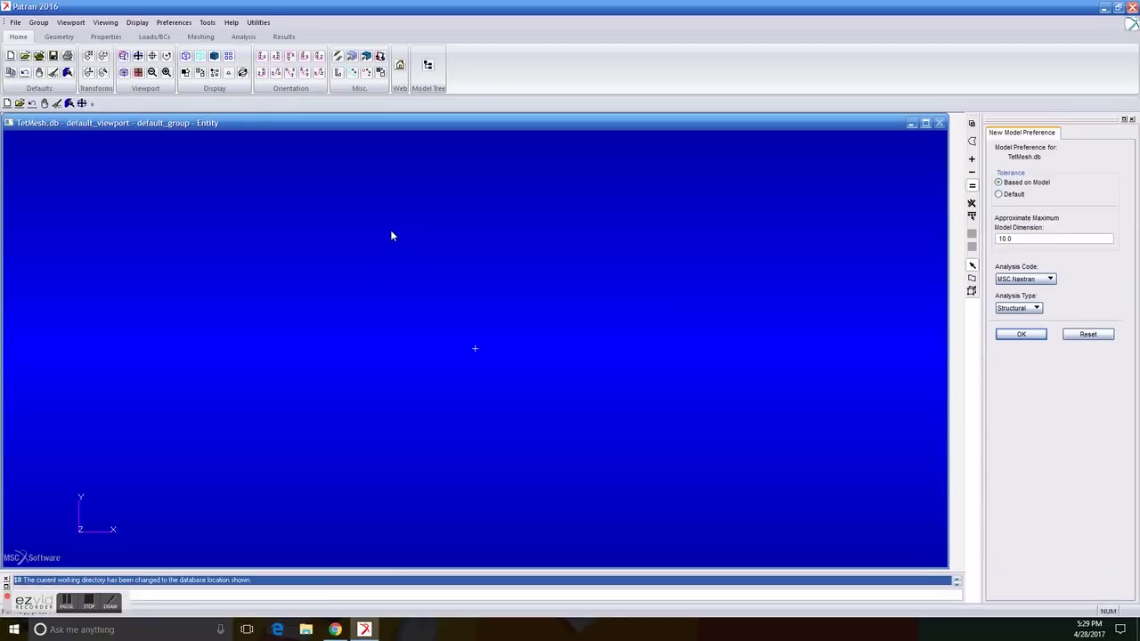
# - Accept the default model preferences and import the Support.x_t Parasolid bracket
pyautogui.click(1021, 334)
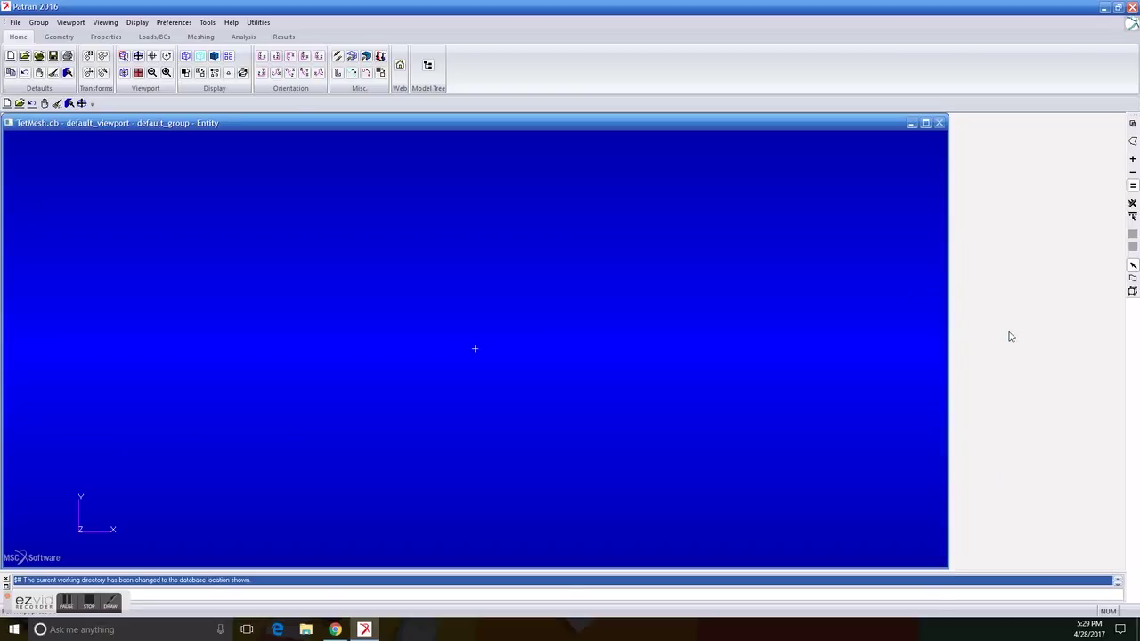
pyautogui.click(15, 22)
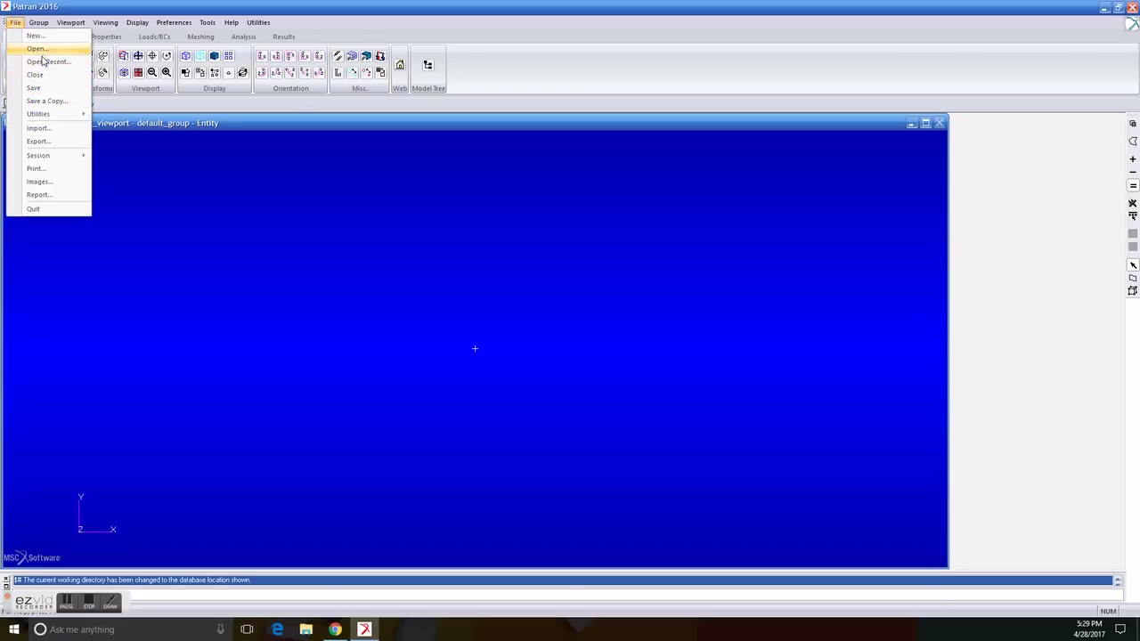
pyautogui.click(44, 127)
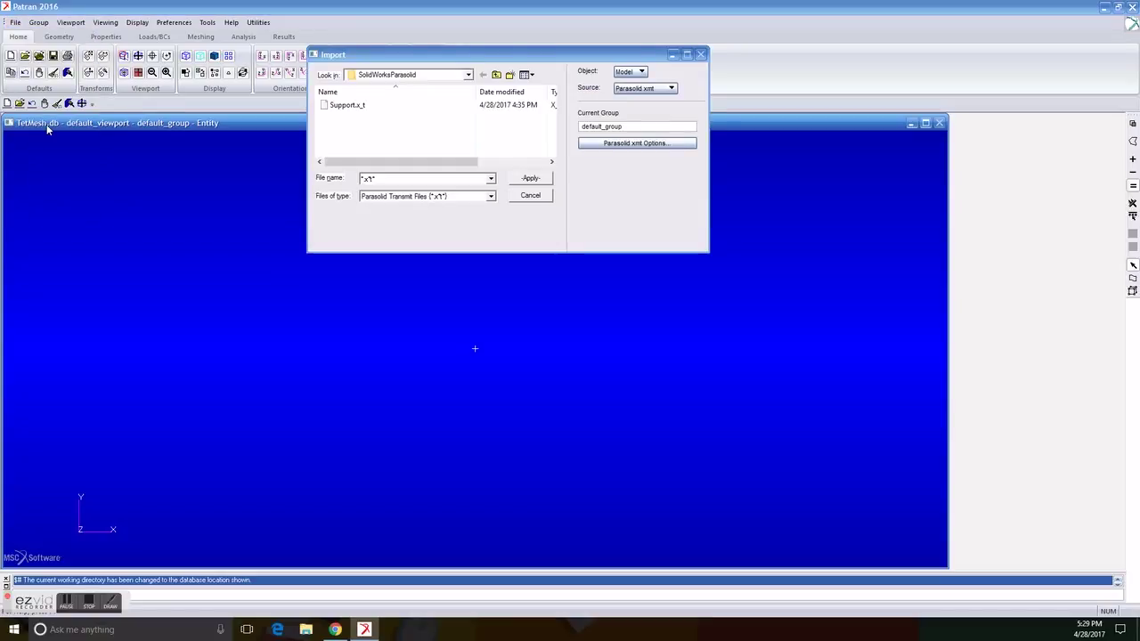
pyautogui.doubleClick(351, 107)
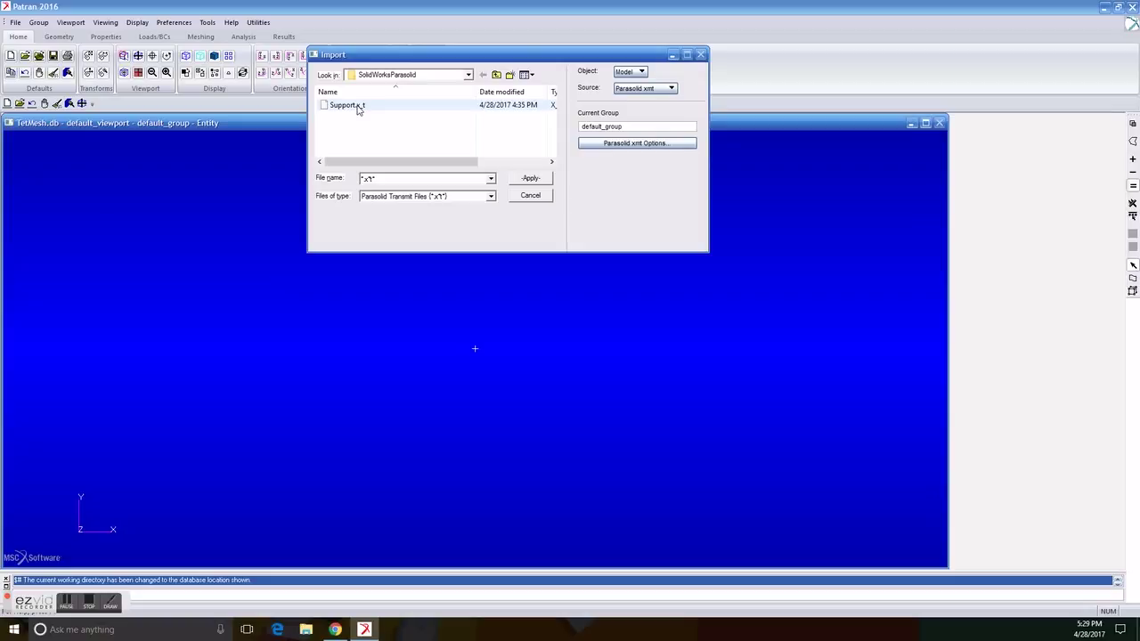
pyautogui.click(358, 108)
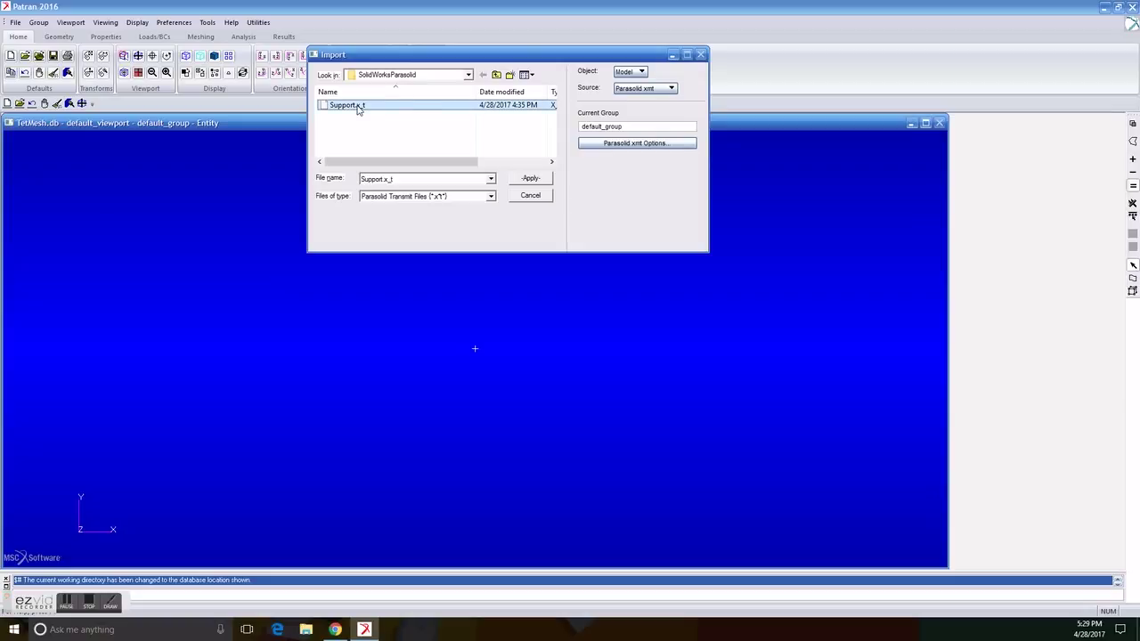
pyautogui.click(541, 180)
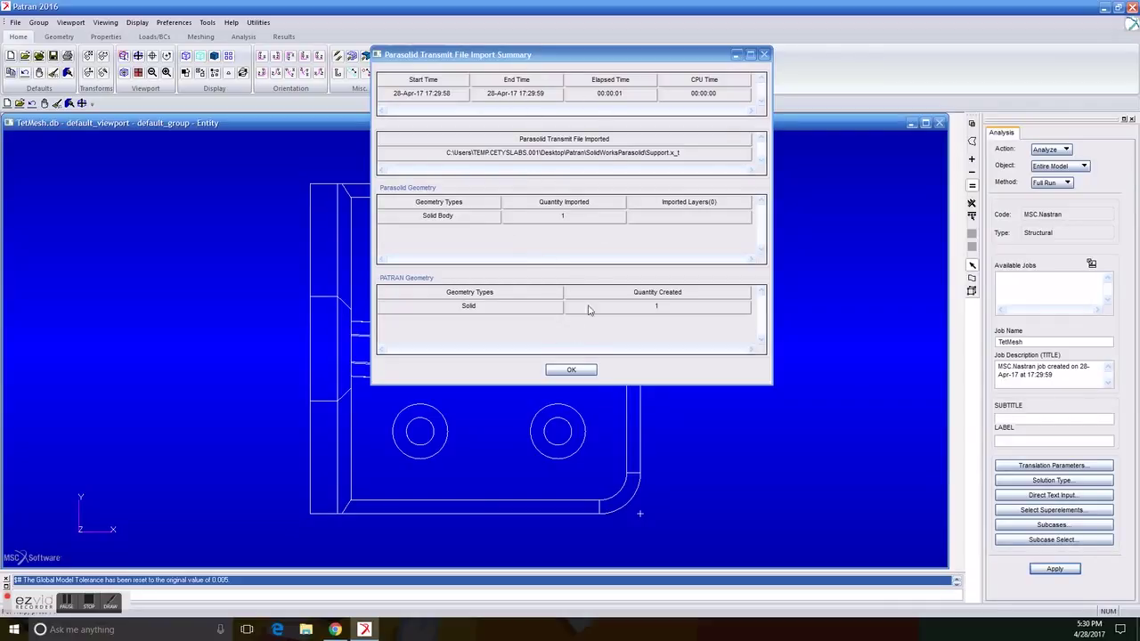
# - Smooth-shade the bracket and rotate it to an oblique view showing the base-plate holes
pyautogui.click(574, 370)
pyautogui.moveTo(756, 424); pyautogui.dragTo(748, 473, button='middle')
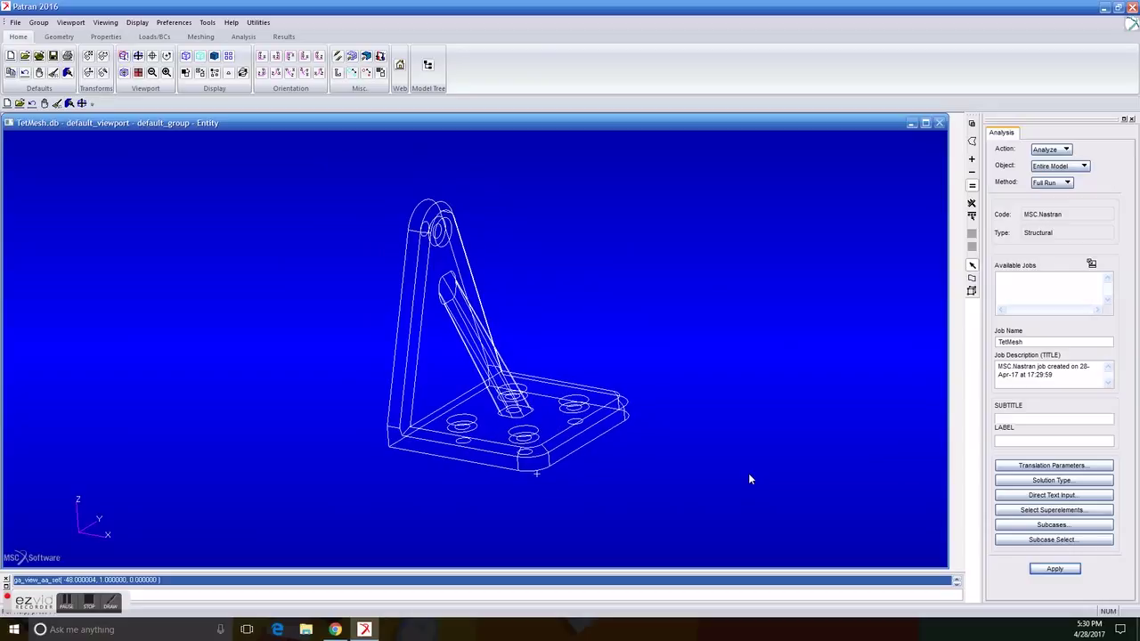
pyautogui.click(214, 56)
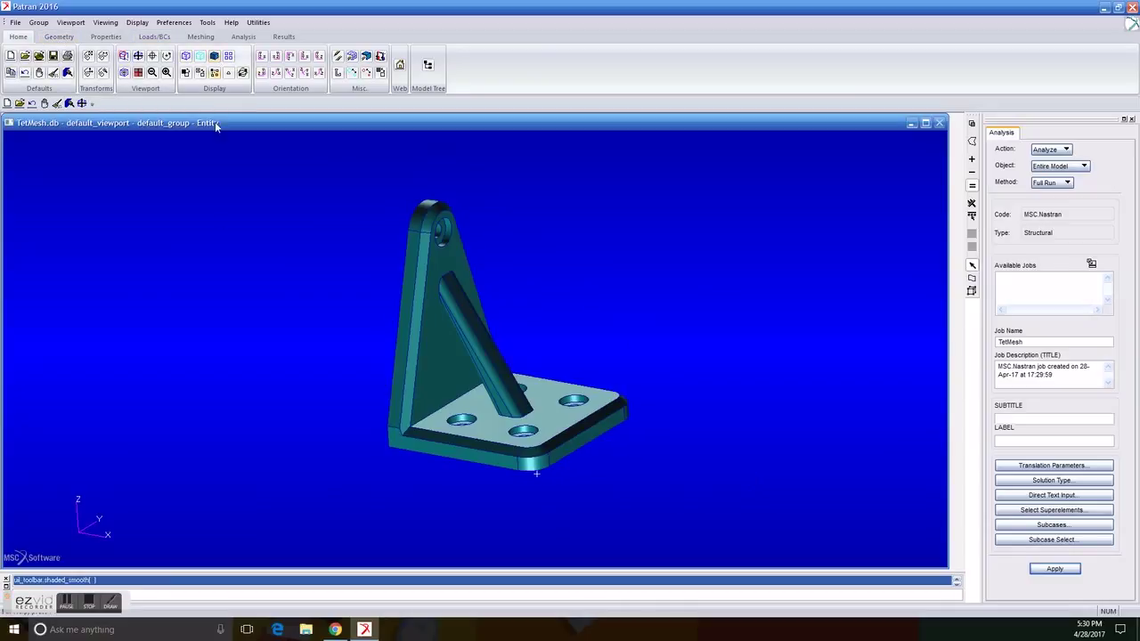
pyautogui.moveTo(216, 278); pyautogui.dragTo(211, 290, button='middle')
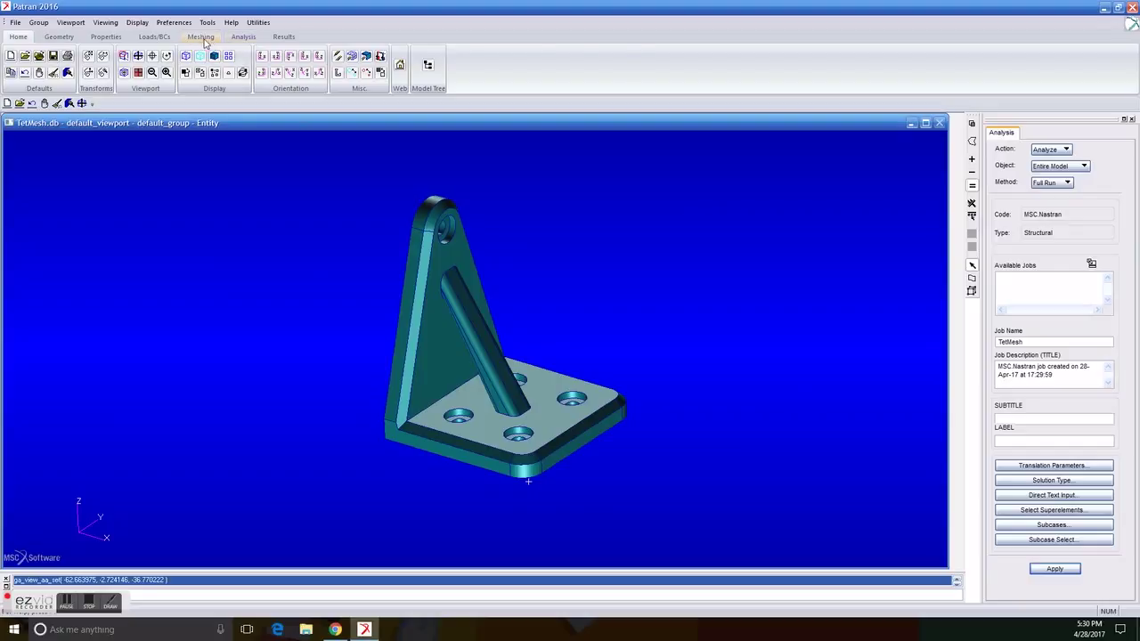
pyautogui.click(201, 40)
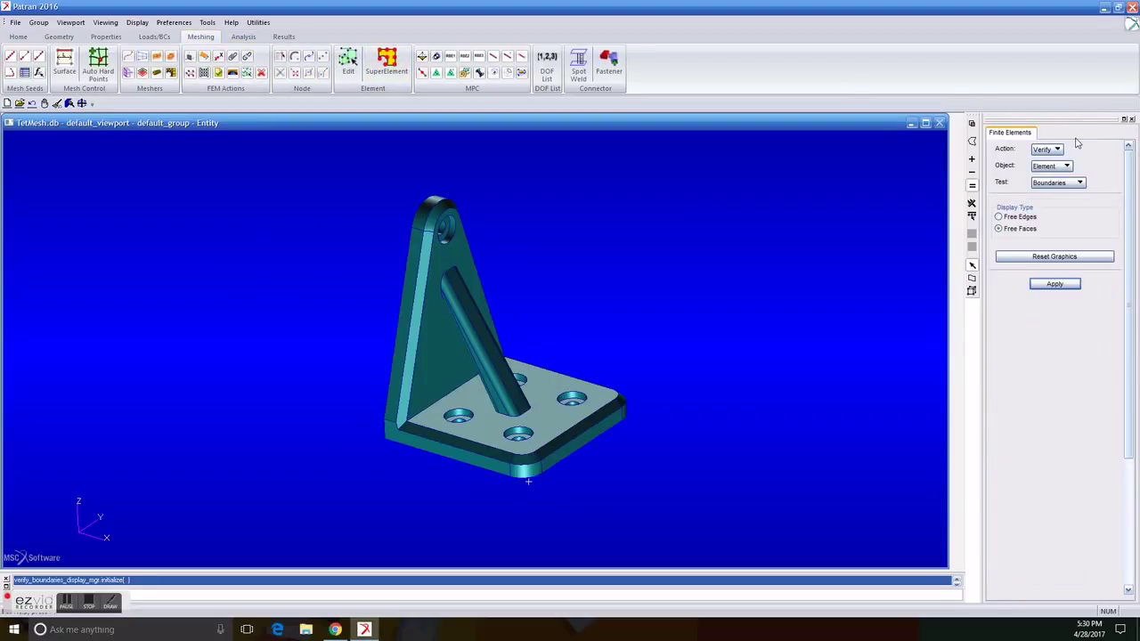
# - Mesh Solid 1 with Tet10 TetMesh elements at global edge length 20.0, producing 1527 elements
pyautogui.click(1050, 150)
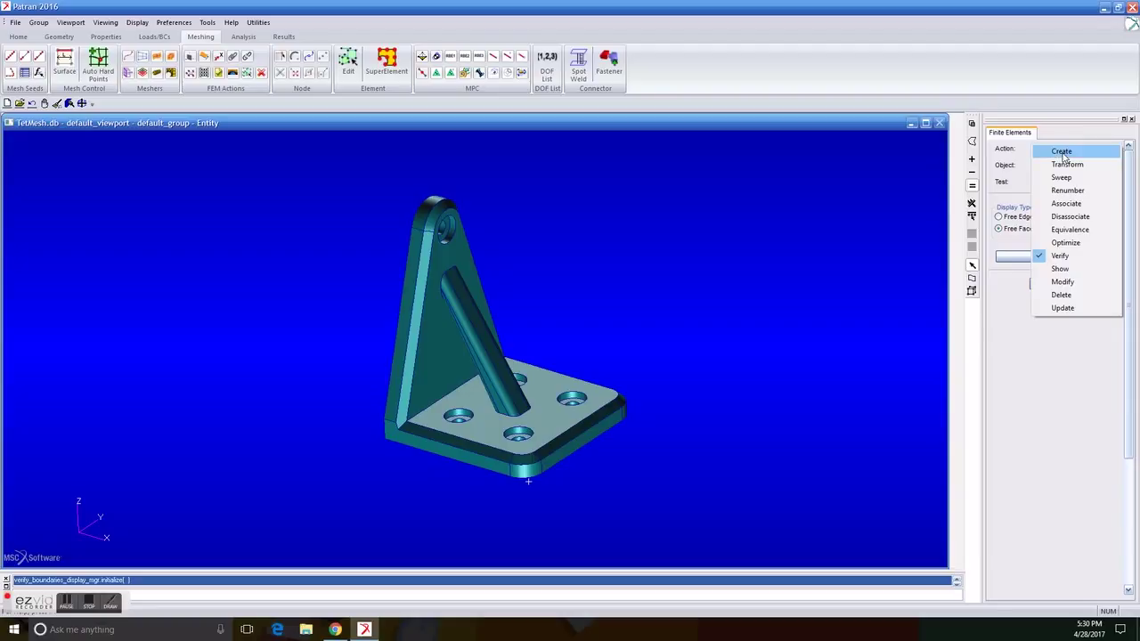
pyautogui.click(1062, 152)
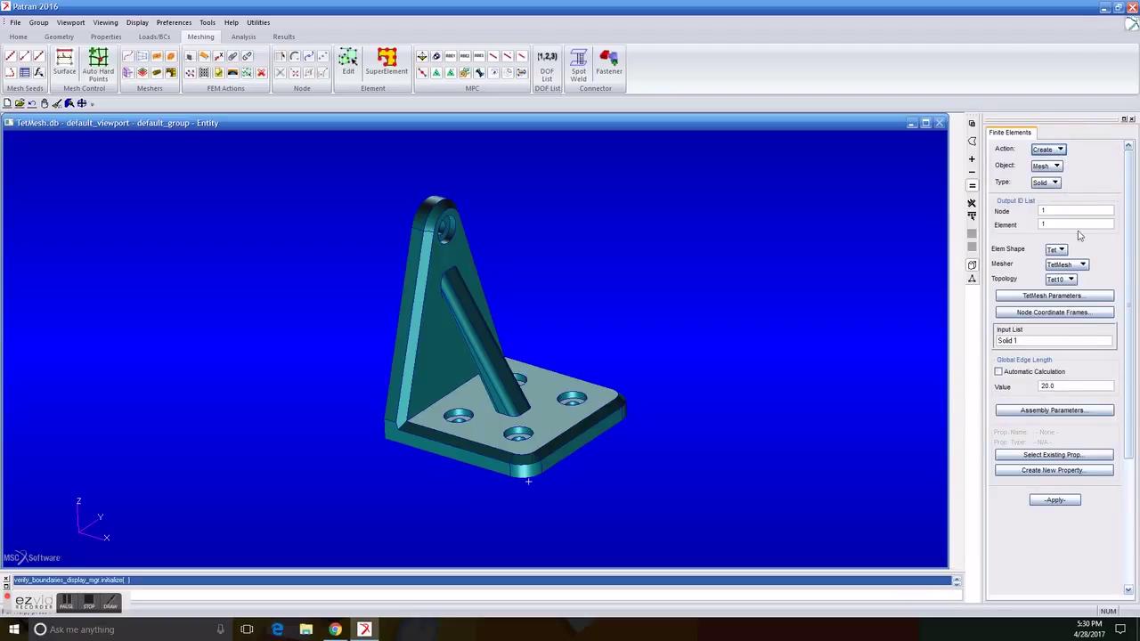
pyautogui.click(1054, 251)
pyautogui.click(1081, 254)
pyautogui.click(1081, 297)
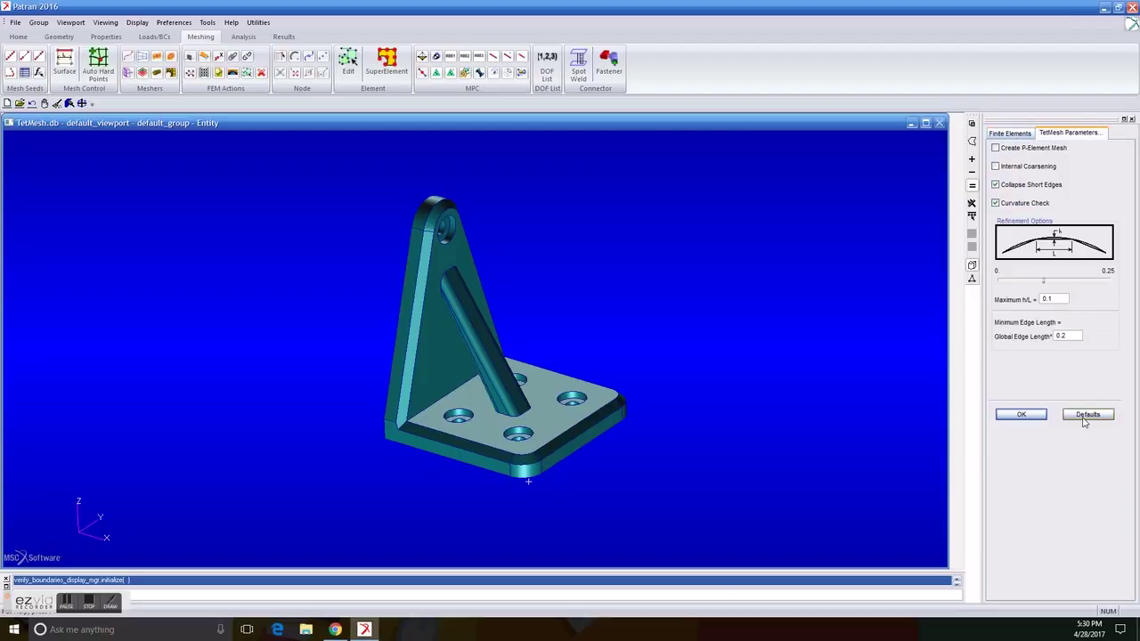
pyautogui.click(1031, 419)
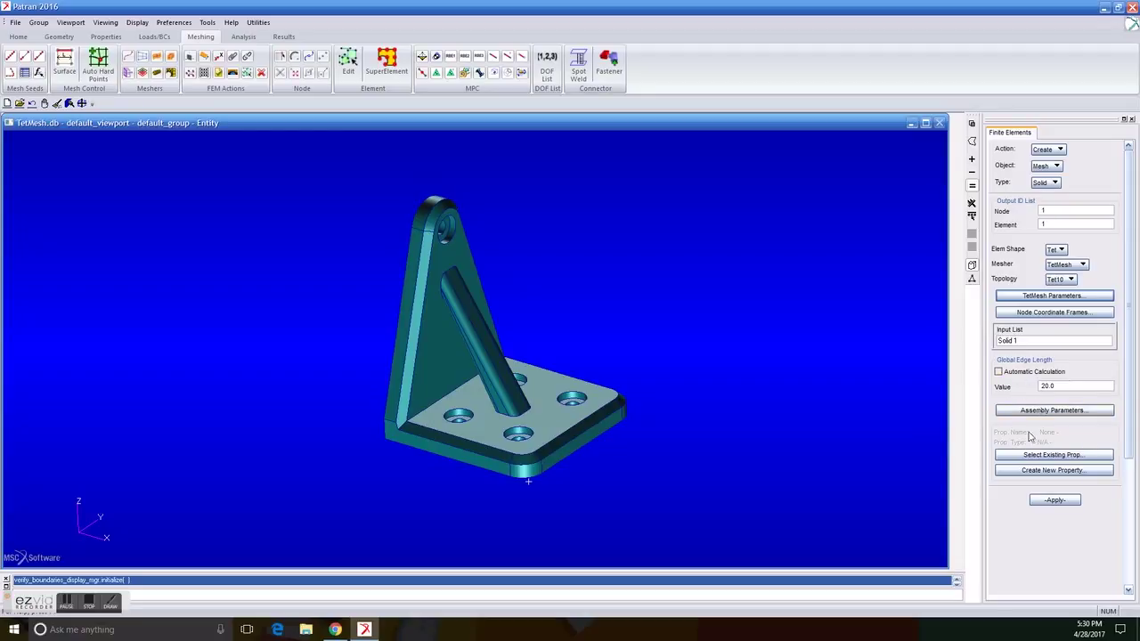
pyautogui.click(1055, 501)
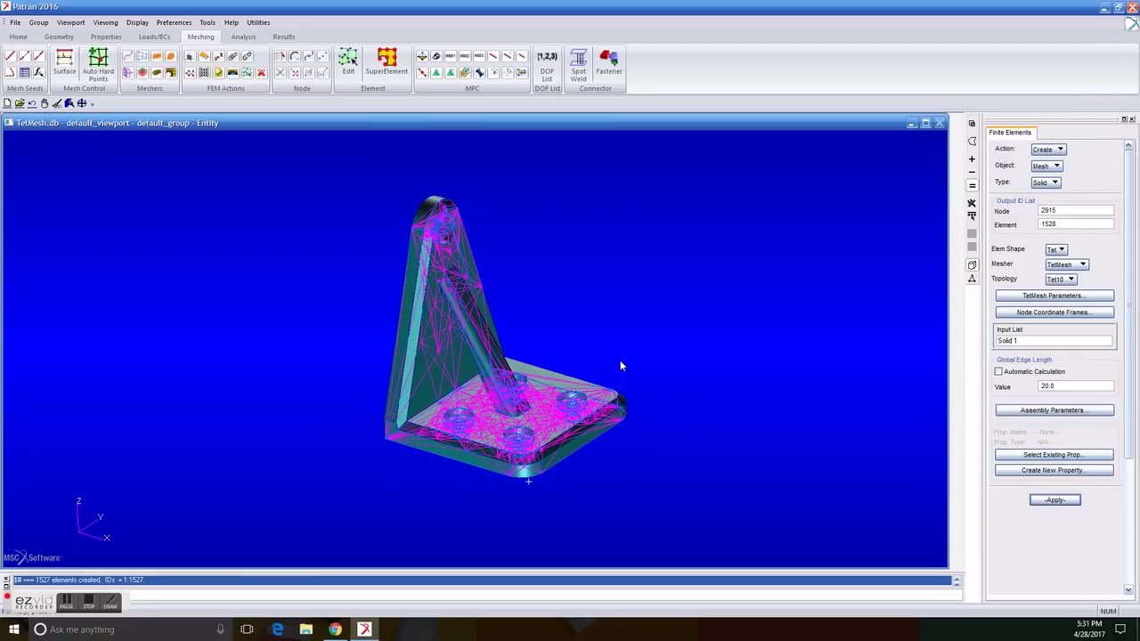
pyautogui.click(1057, 149)
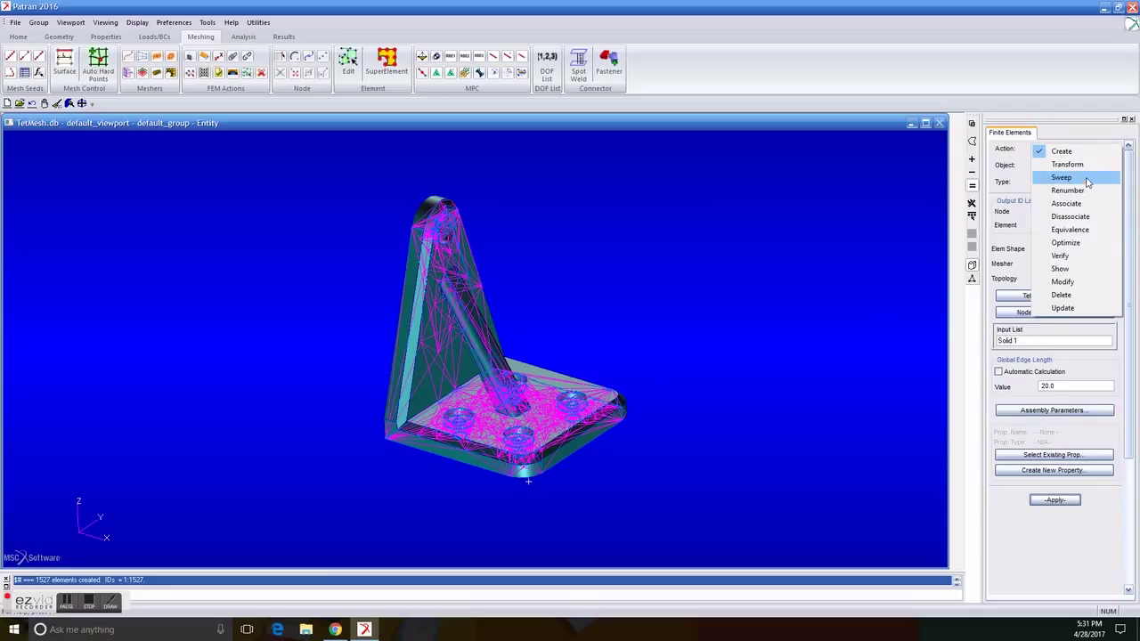
# - Show the mesh's free faces, inspect the bracket from several angles, then return to Create
pyautogui.click(1060, 257)
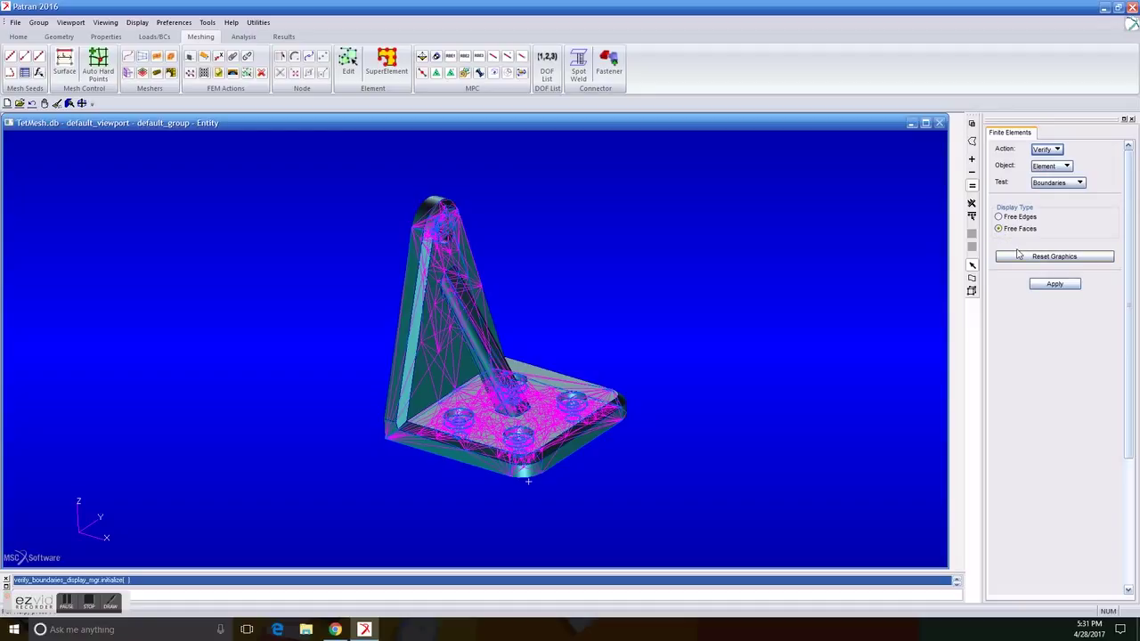
pyautogui.click(1055, 284)
pyautogui.moveTo(705, 397); pyautogui.dragTo(476, 270, button='middle')
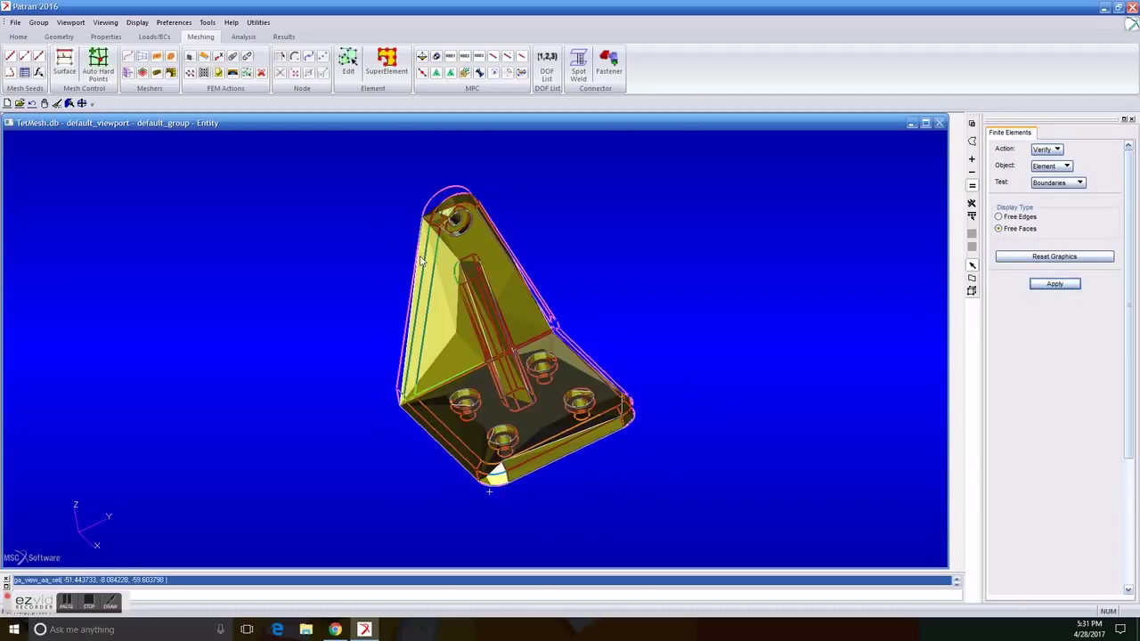
pyautogui.moveTo(616, 295); pyautogui.dragTo(639, 303, button='middle')
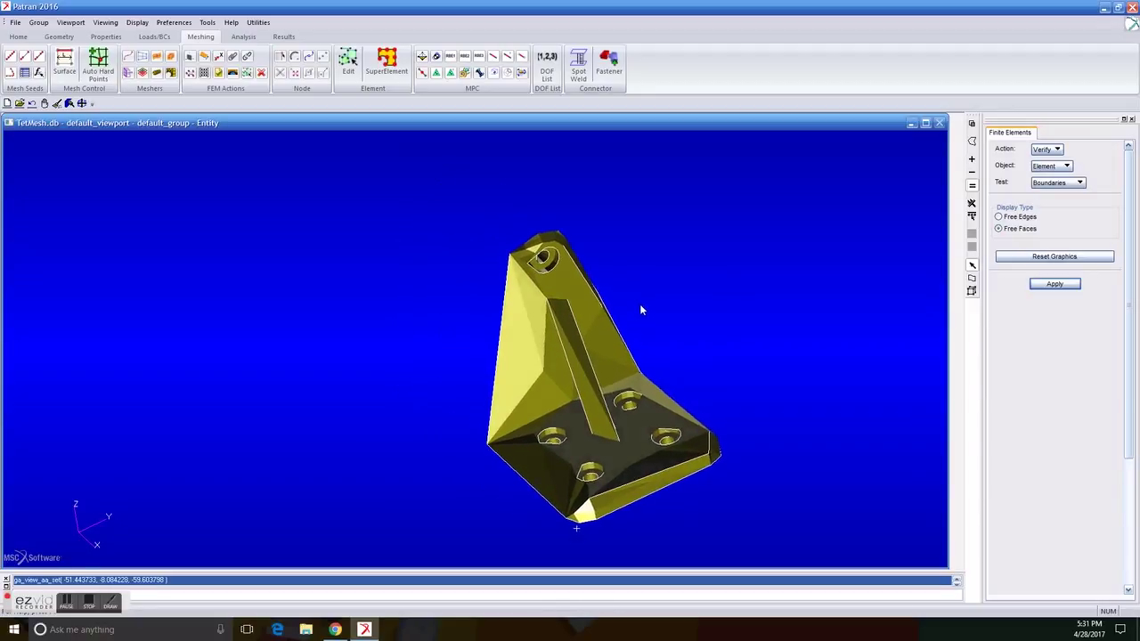
pyautogui.scroll(5, 639, 279)
pyautogui.scroll(-5, 643, 254)
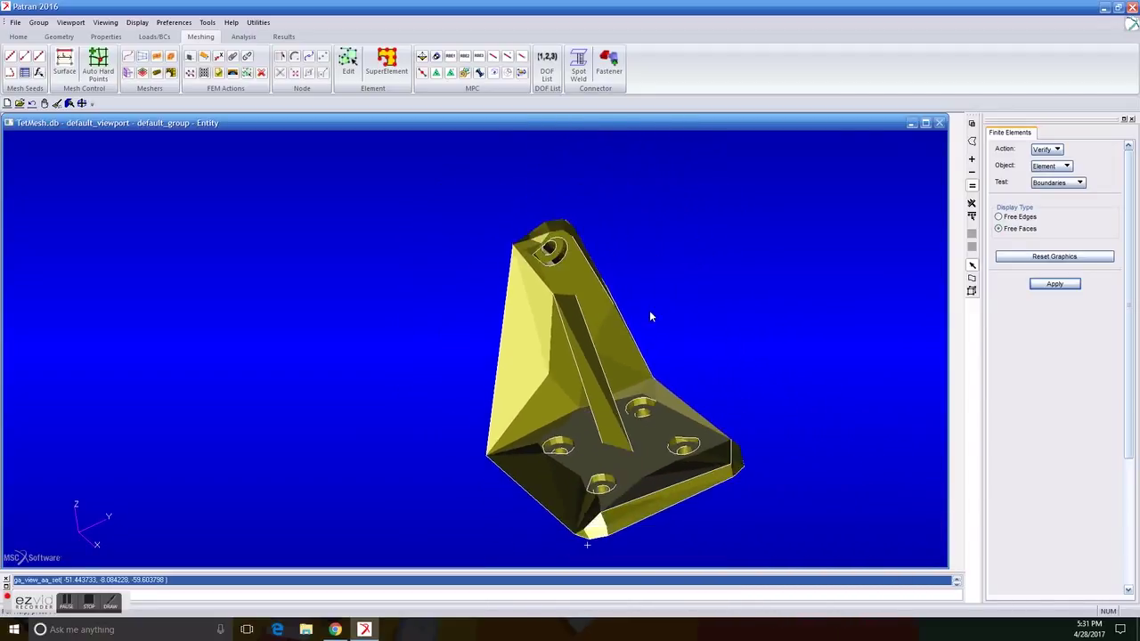
pyautogui.moveTo(649, 313)
pyautogui.mouseDown(button='middle')
pyautogui.moveTo(662, 311)
pyautogui.moveTo(641, 301)
pyautogui.mouseUp(button='middle')
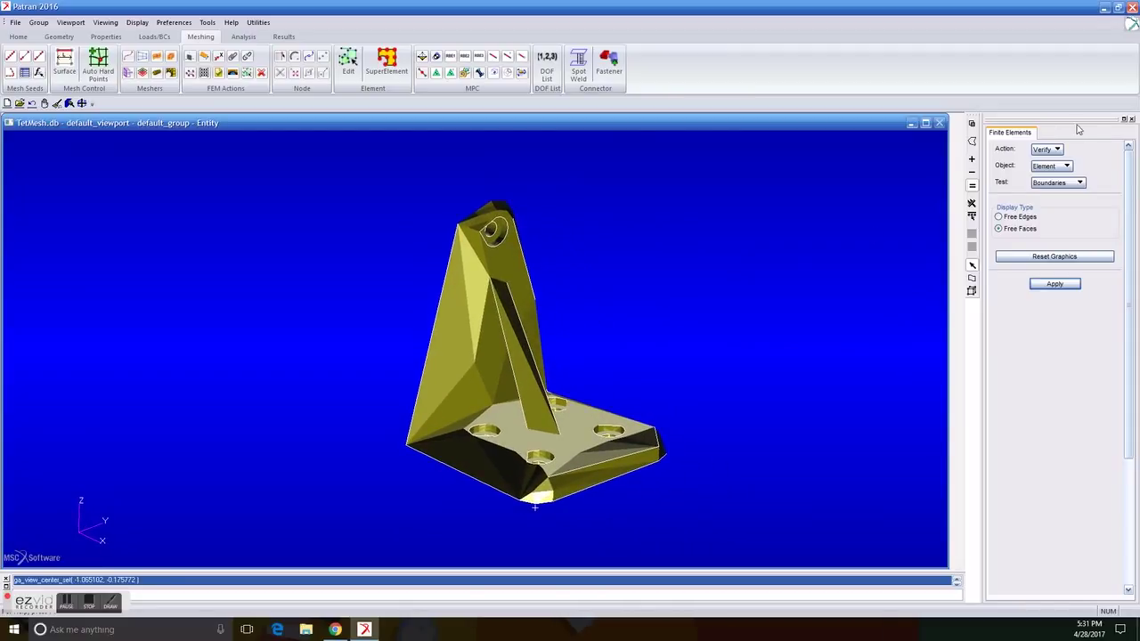
pyautogui.click(1052, 151)
pyautogui.click(1049, 150)
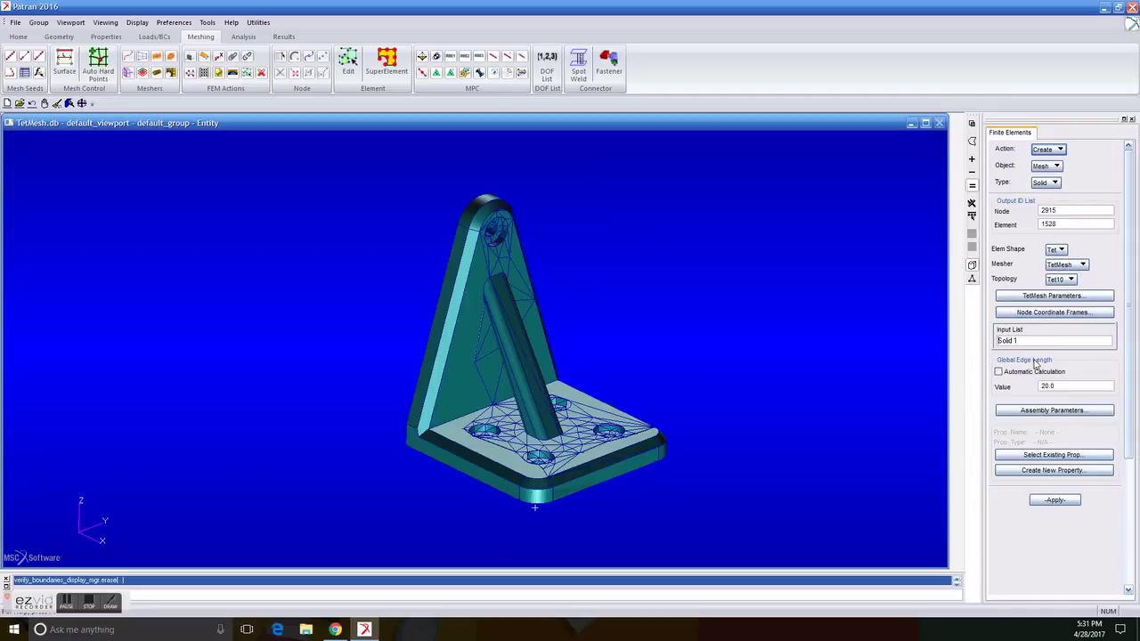
# - Remesh Solid 1 at global edge length 5, deleting the old mesh for 1923 elements
pyautogui.click(1088, 382)
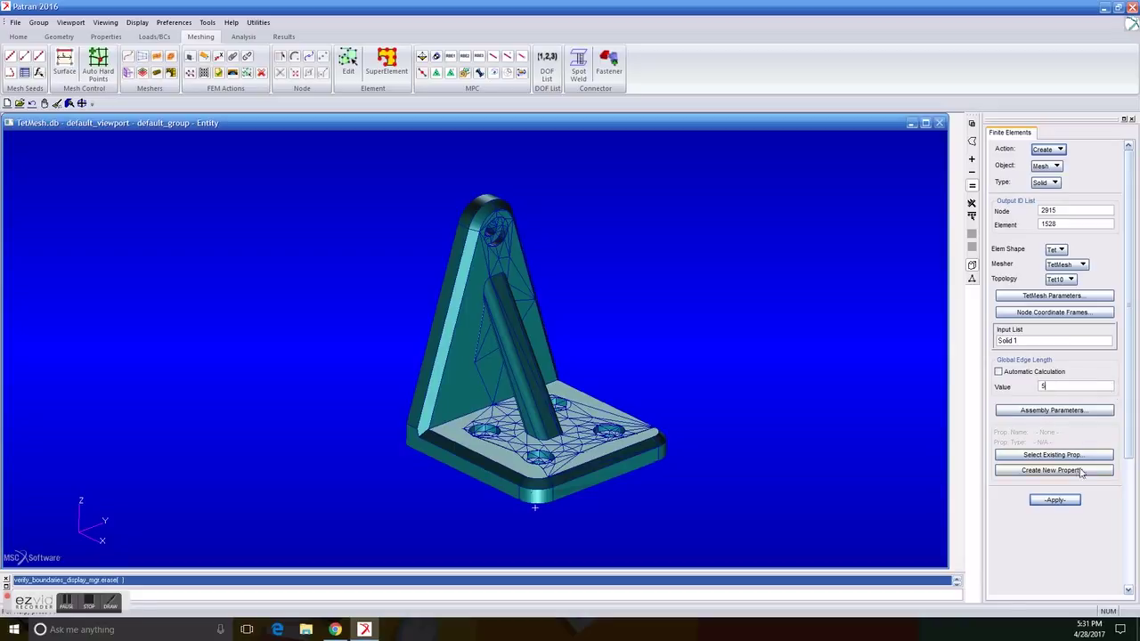
pyautogui.click(1059, 500)
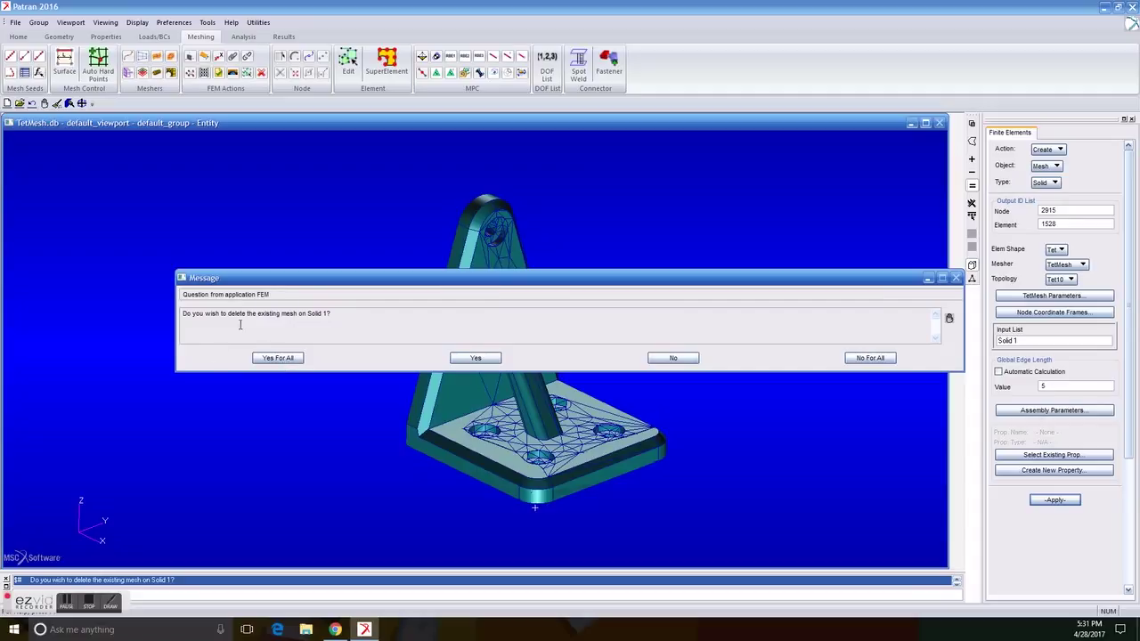
pyautogui.click(277, 358)
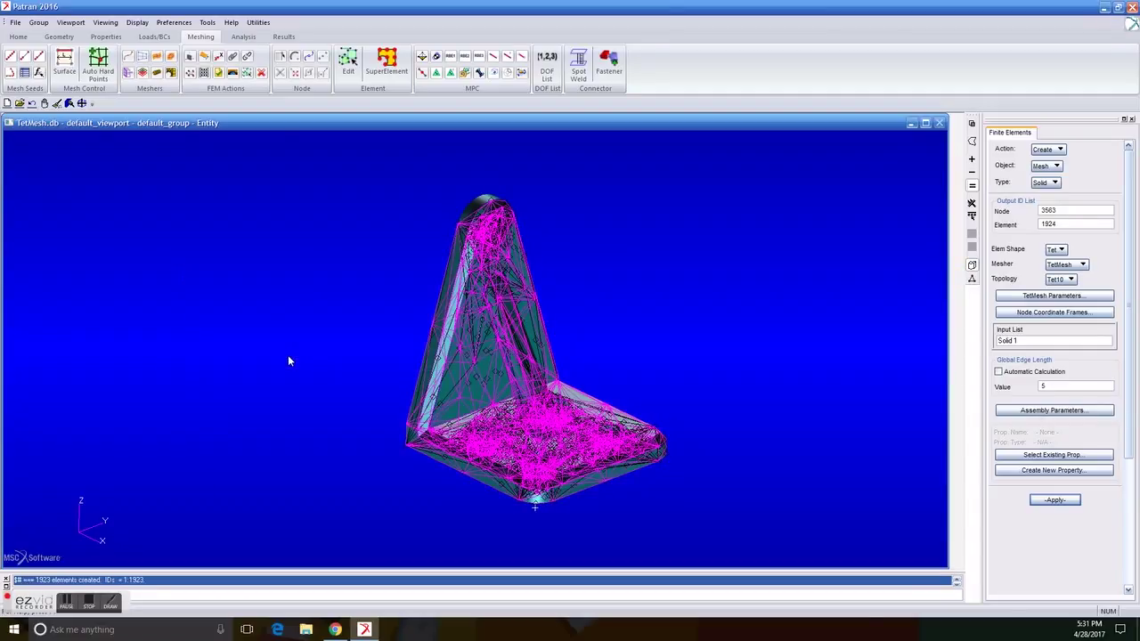
# - Display free faces of the edge-length-5 mesh and rotate the bracket to view underside and front
pyautogui.click(1060, 151)
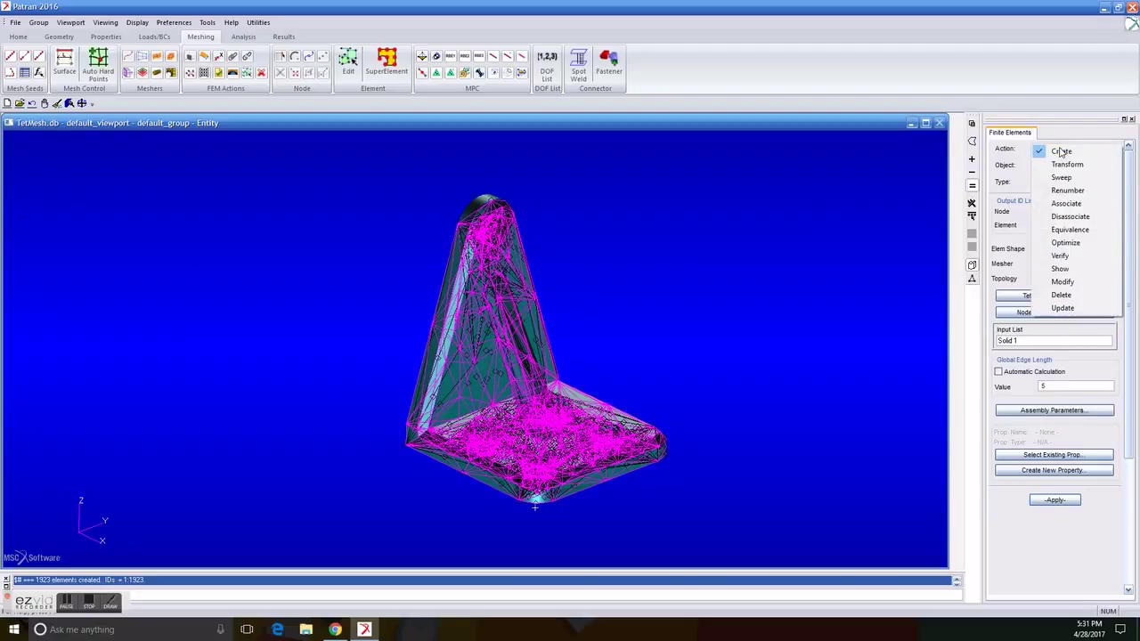
pyautogui.click(1060, 256)
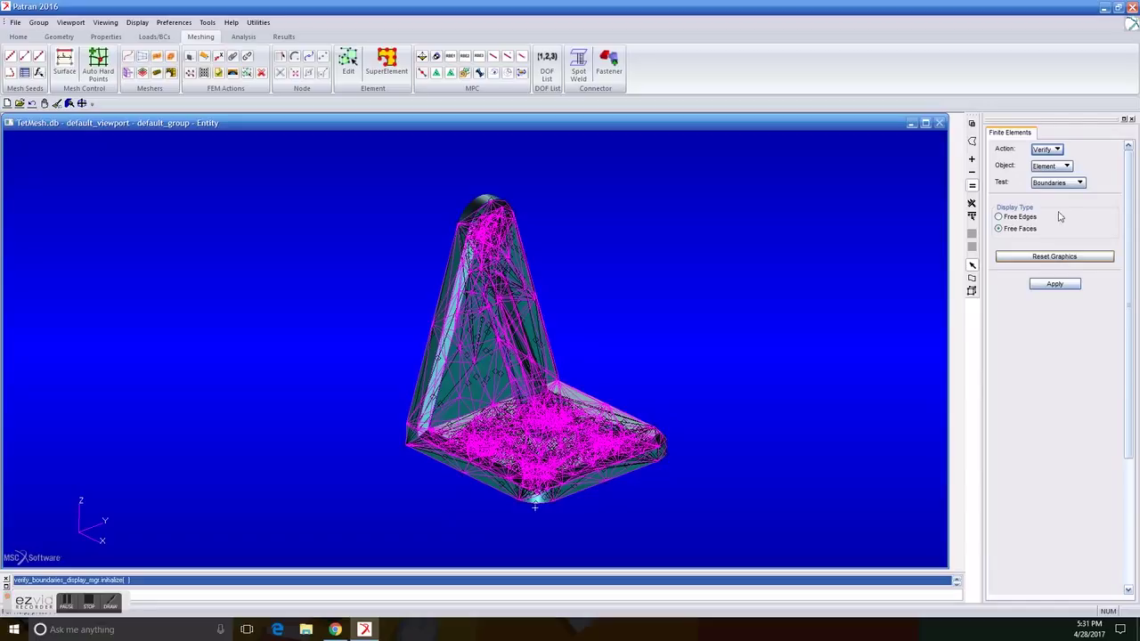
pyautogui.click(1054, 284)
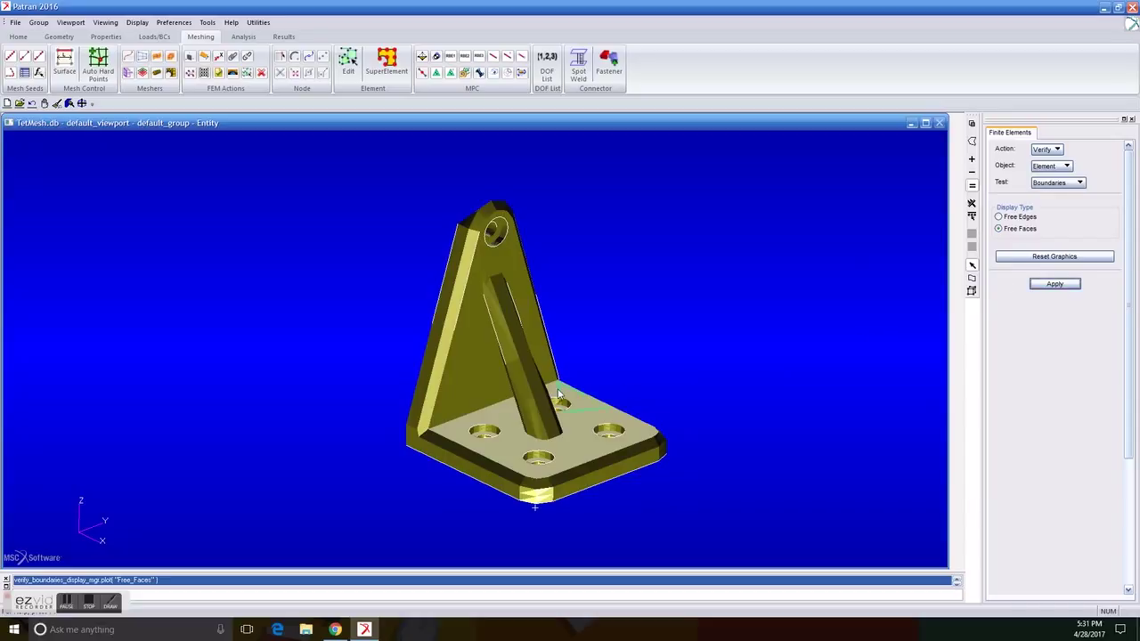
pyautogui.moveTo(697, 418)
pyautogui.mouseDown(button='middle')
pyautogui.moveTo(688, 408)
pyautogui.moveTo(674, 420)
pyautogui.moveTo(679, 436)
pyautogui.moveTo(671, 427)
pyautogui.moveTo(705, 428)
pyautogui.moveTo(686, 415)
pyautogui.moveTo(697, 404)
pyautogui.moveTo(717, 470)
pyautogui.moveTo(695, 448)
pyautogui.moveTo(700, 418)
pyautogui.moveTo(715, 409)
pyautogui.moveTo(696, 421)
pyautogui.mouseUp(button='middle')
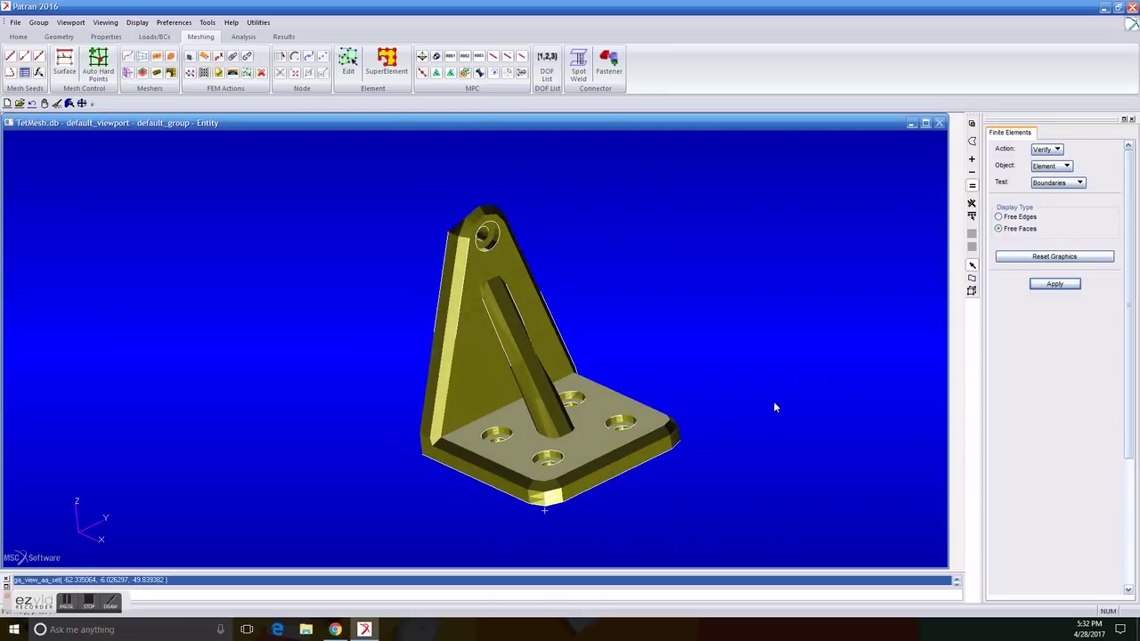
pyautogui.moveTo(774, 407); pyautogui.dragTo(780, 393, button='middle')
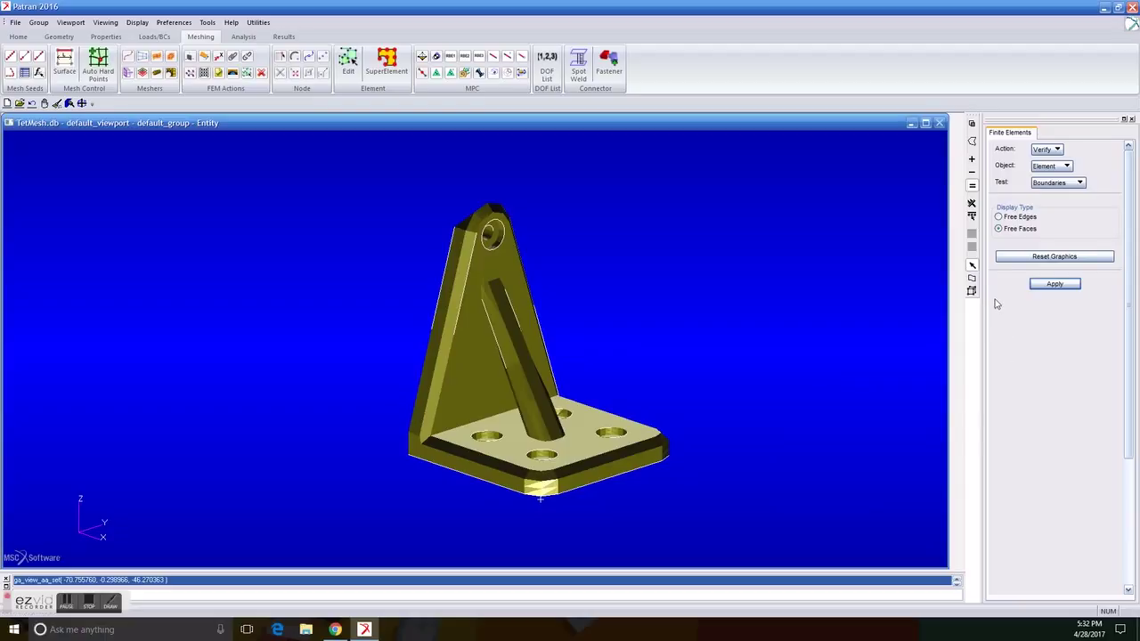
pyautogui.click(1059, 167)
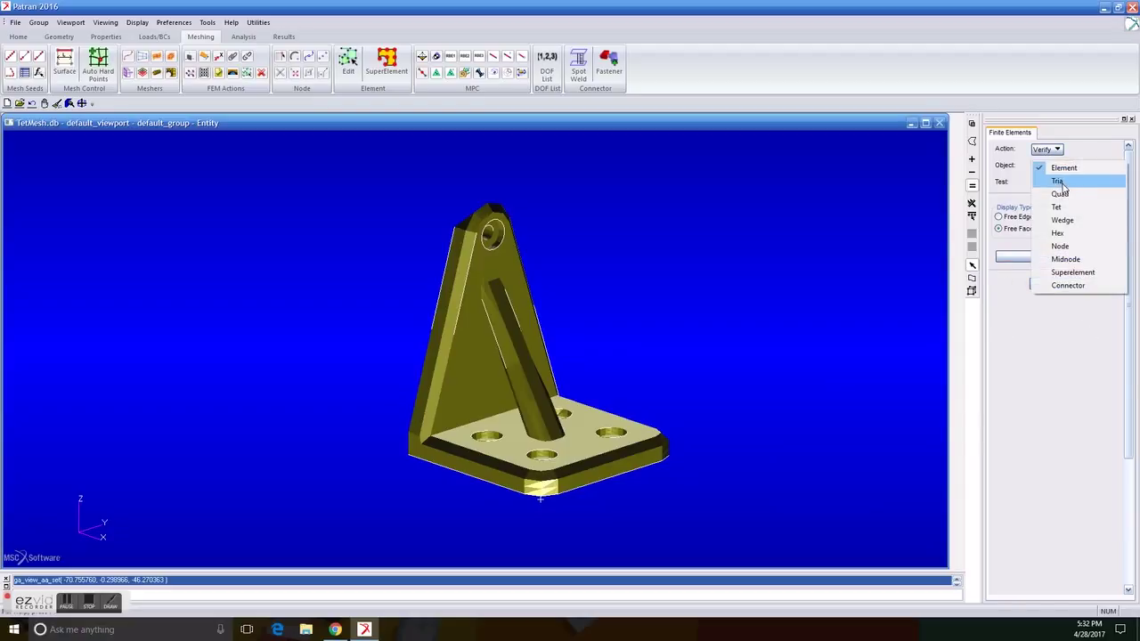
# - Run all Tet quality tests: 0 aspect, 1439 edge-angle, 1663 face-skew, 46 normal-offset failures
pyautogui.click(1055, 207)
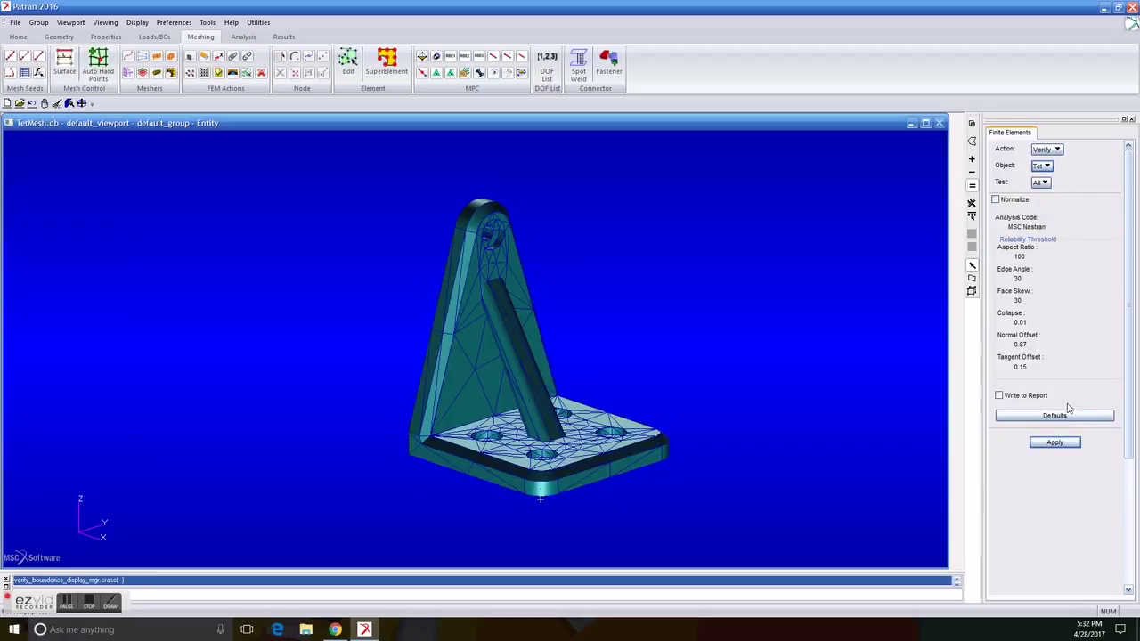
pyautogui.click(1058, 443)
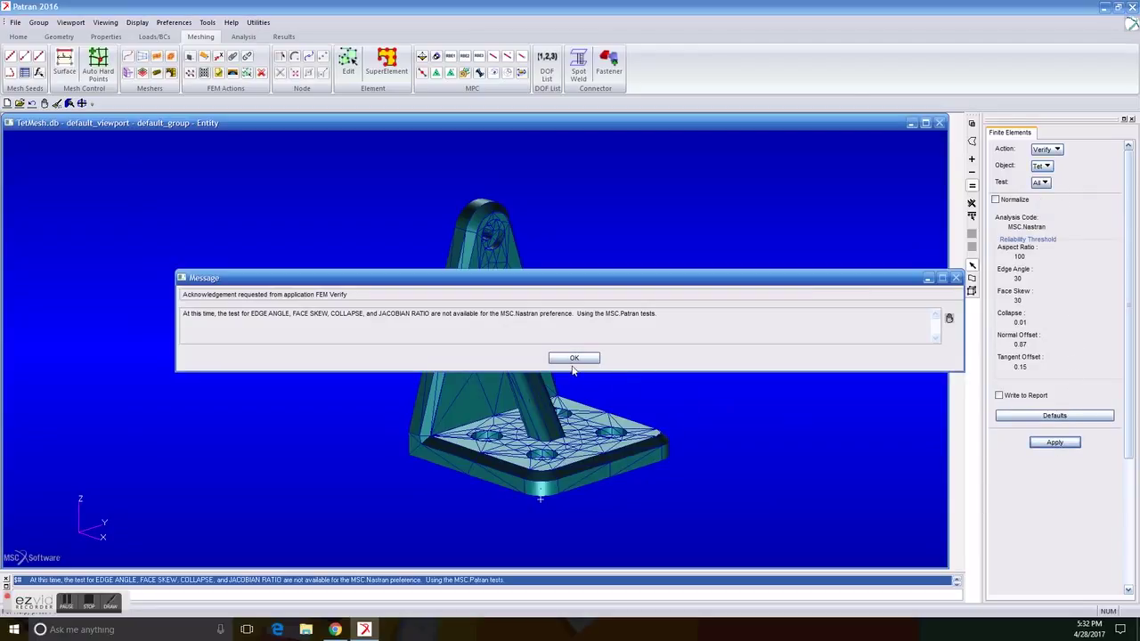
pyautogui.click(573, 358)
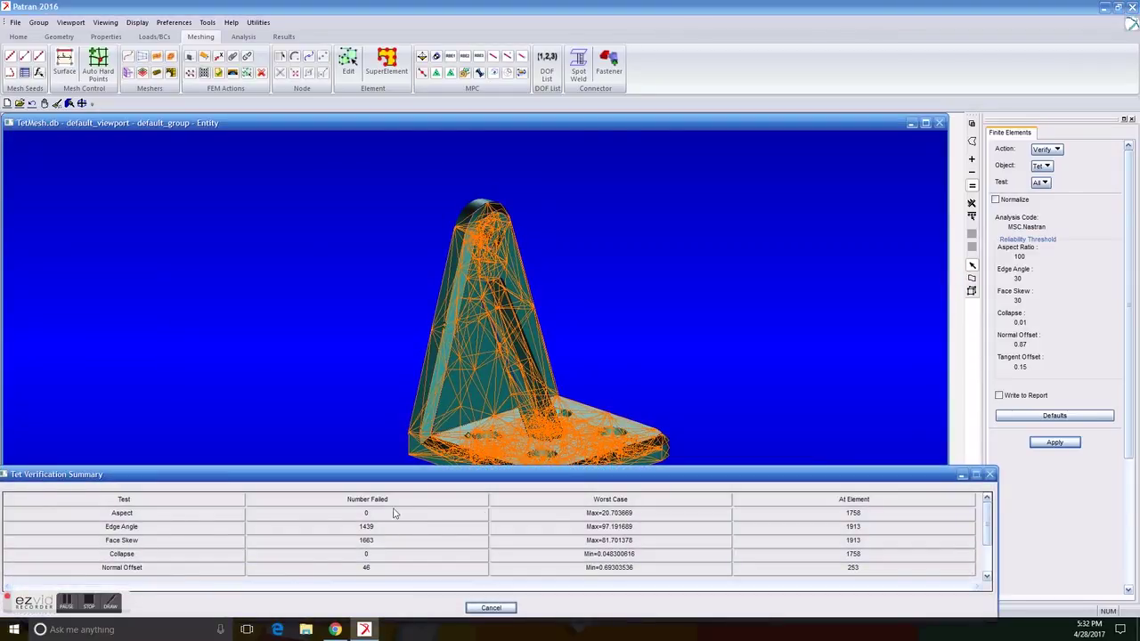
pyautogui.moveTo(552, 481); pyautogui.dragTo(610, 257)
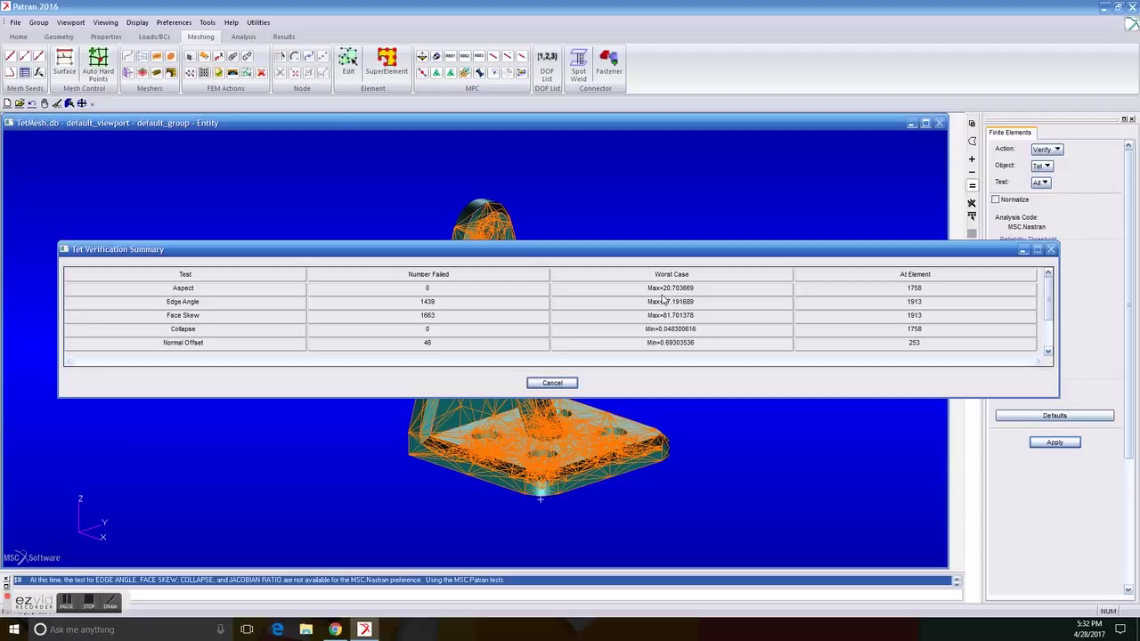
pyautogui.click(552, 383)
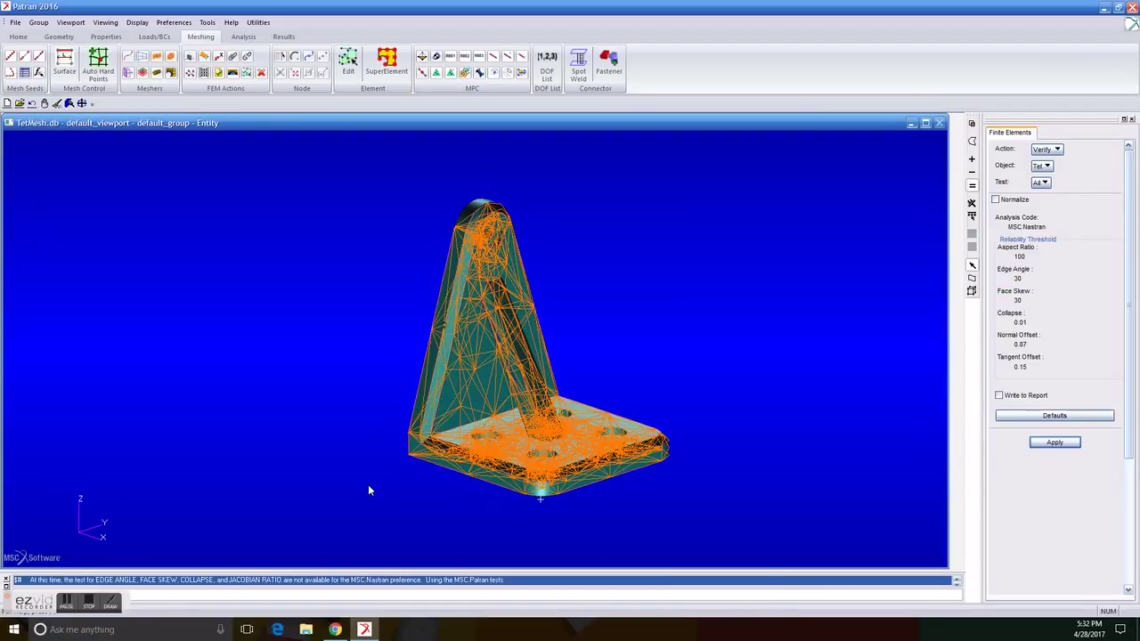
pyautogui.click(185, 629)
# - Paste the verification summary screenshot into Paint, position it, then go back to Patran
pyautogui.write('paint')
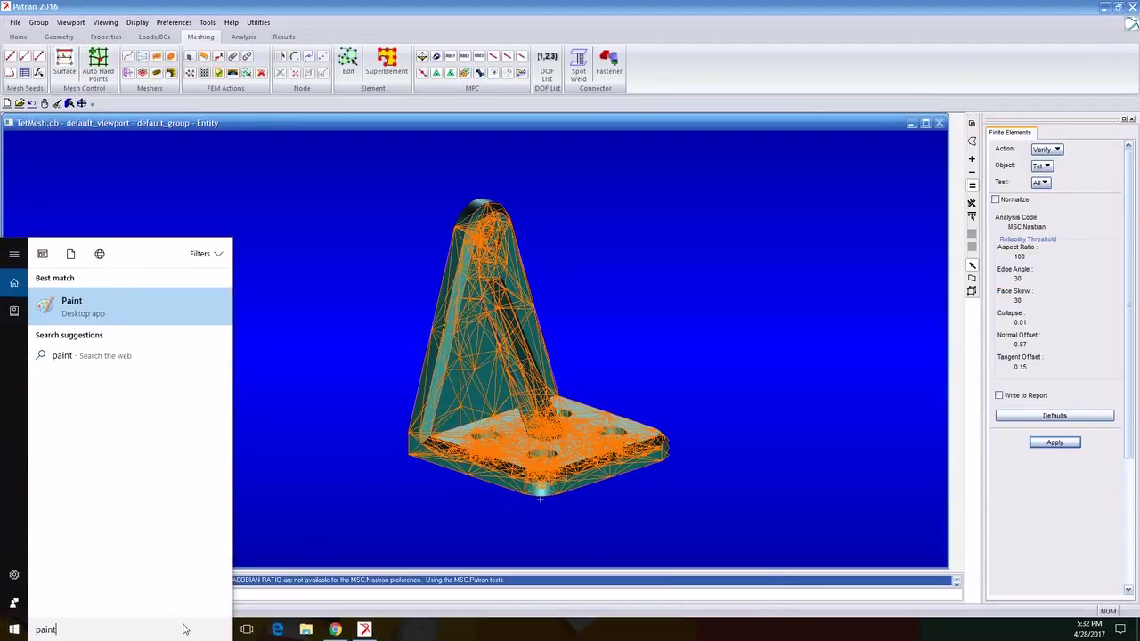
pyautogui.click(76, 305)
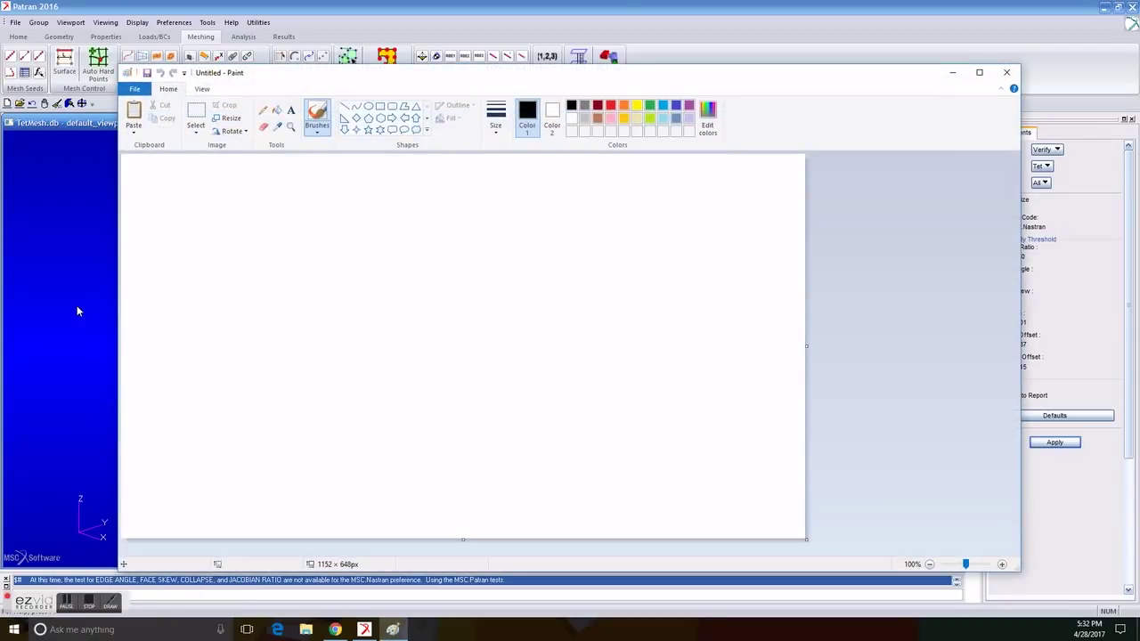
pyautogui.hotkey('ctrl', 'v')
pyautogui.moveTo(596, 434)
pyautogui.mouseDown()
pyautogui.moveTo(557, 399)
pyautogui.moveTo(509, 307)
pyautogui.mouseUp()
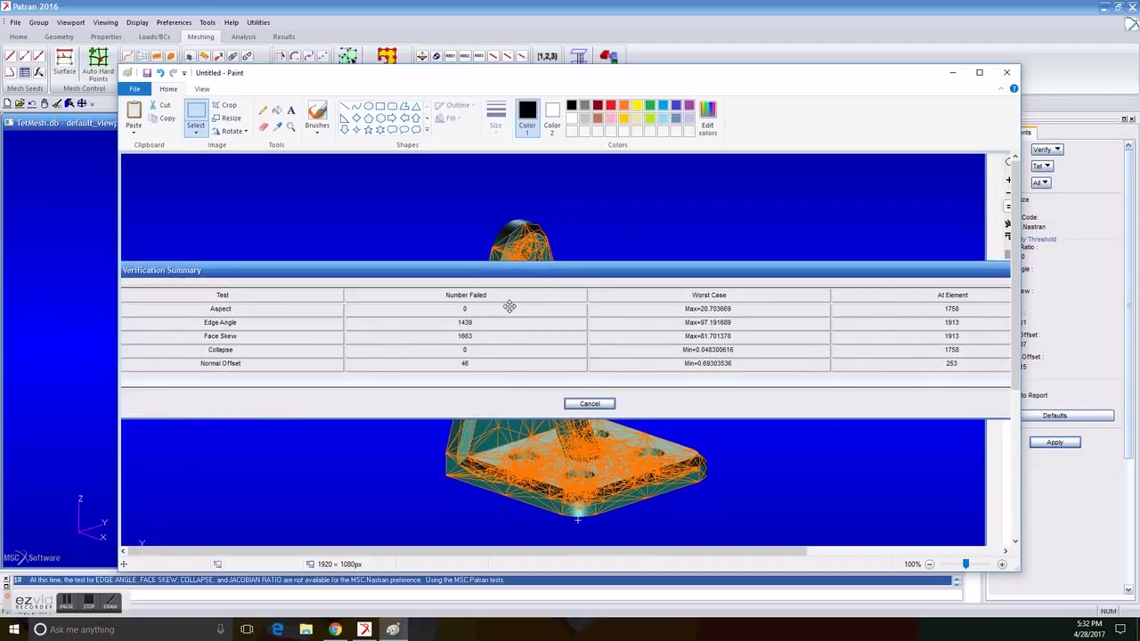
pyautogui.click(1077, 517)
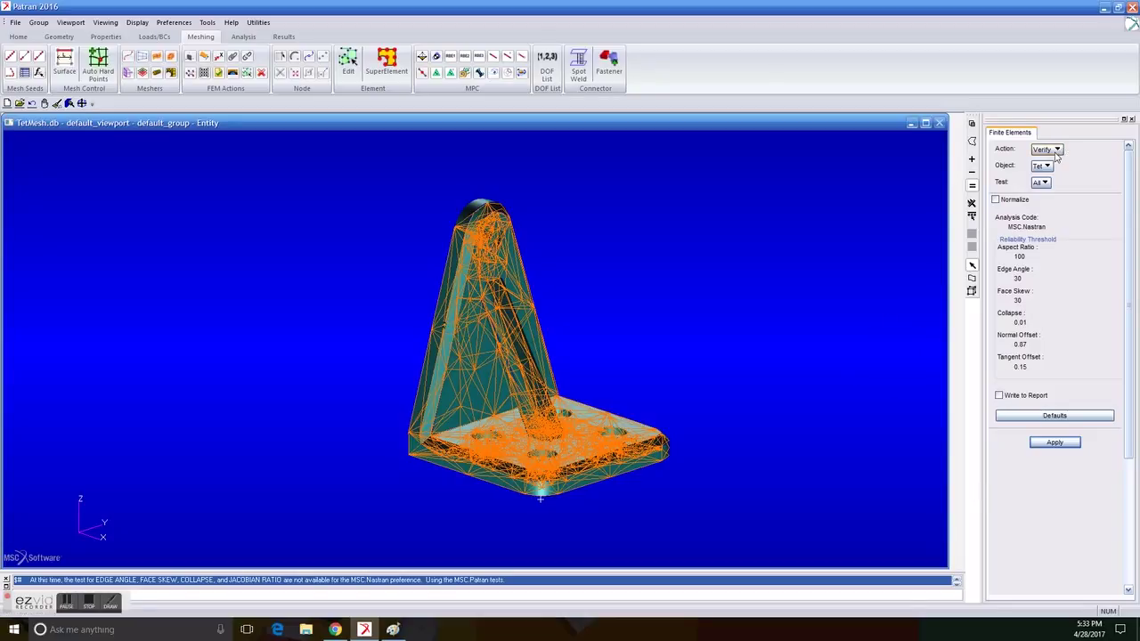
# - Run the tet Aspect test at a 6.34 threshold and rotate the resulting colour plot (peak 20.7)
pyautogui.click(1043, 184)
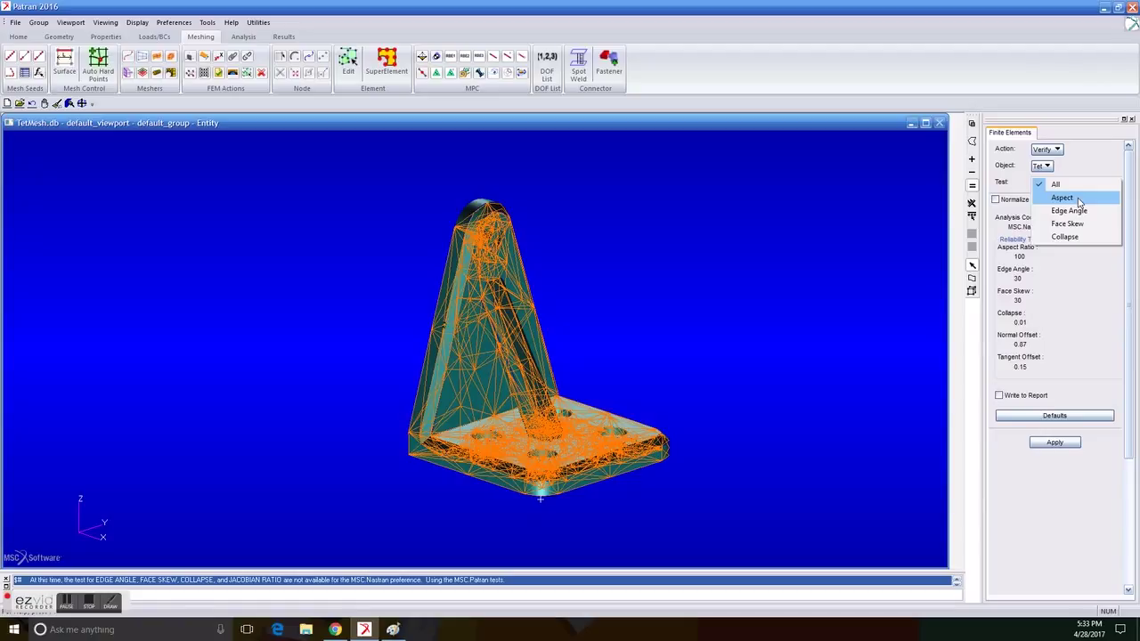
pyautogui.click(1078, 199)
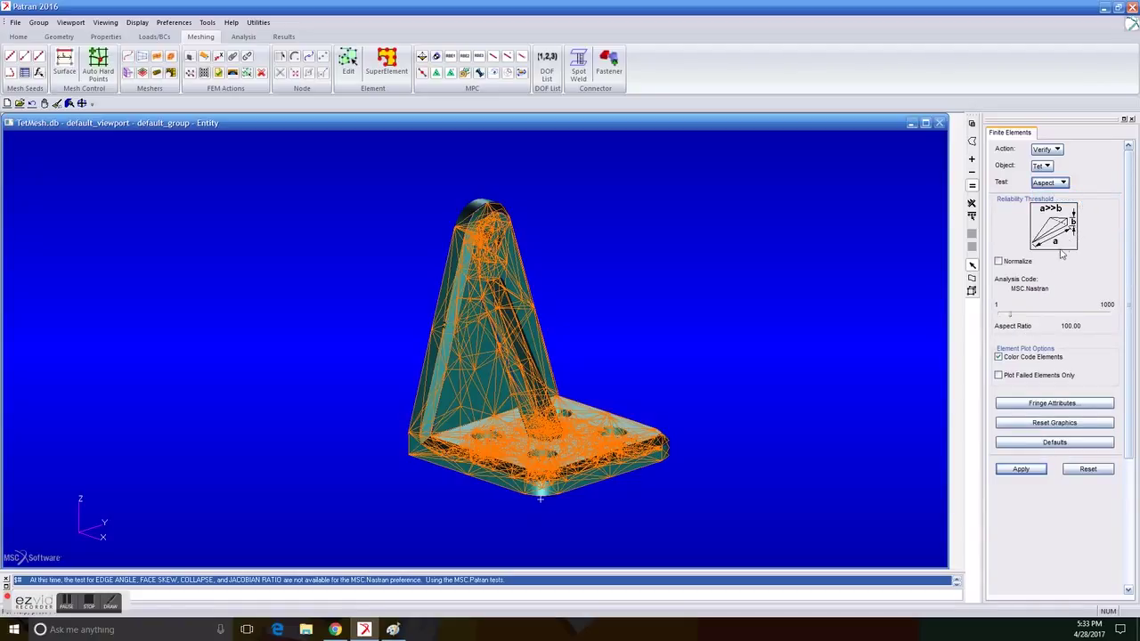
pyautogui.moveTo(1012, 319); pyautogui.dragTo(1000, 319)
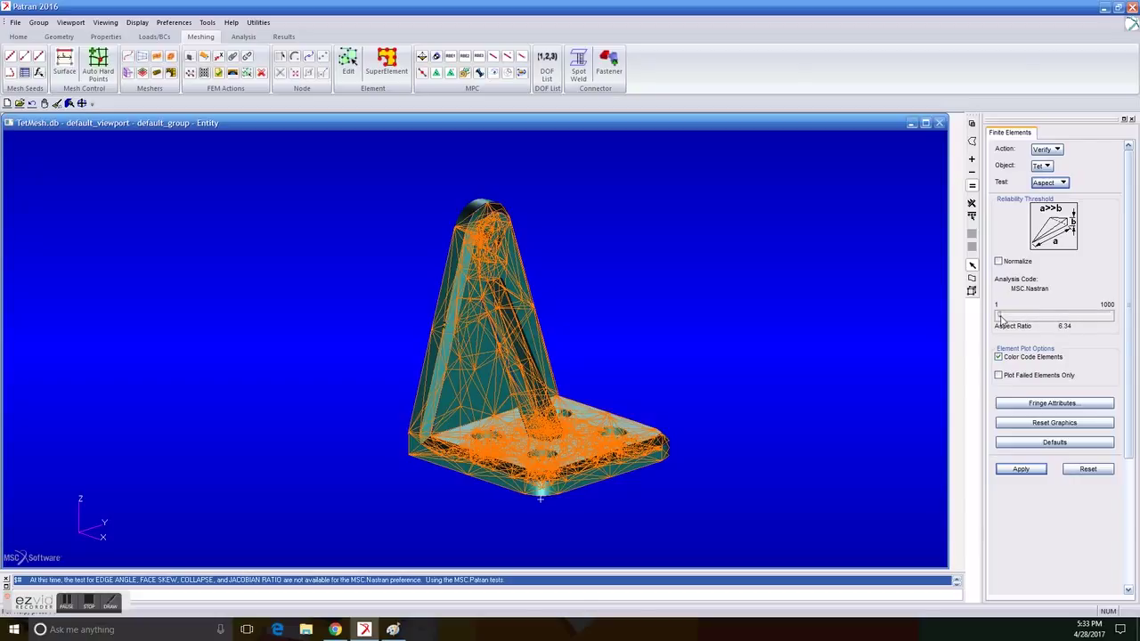
pyautogui.moveTo(1000, 320); pyautogui.dragTo(1001, 320)
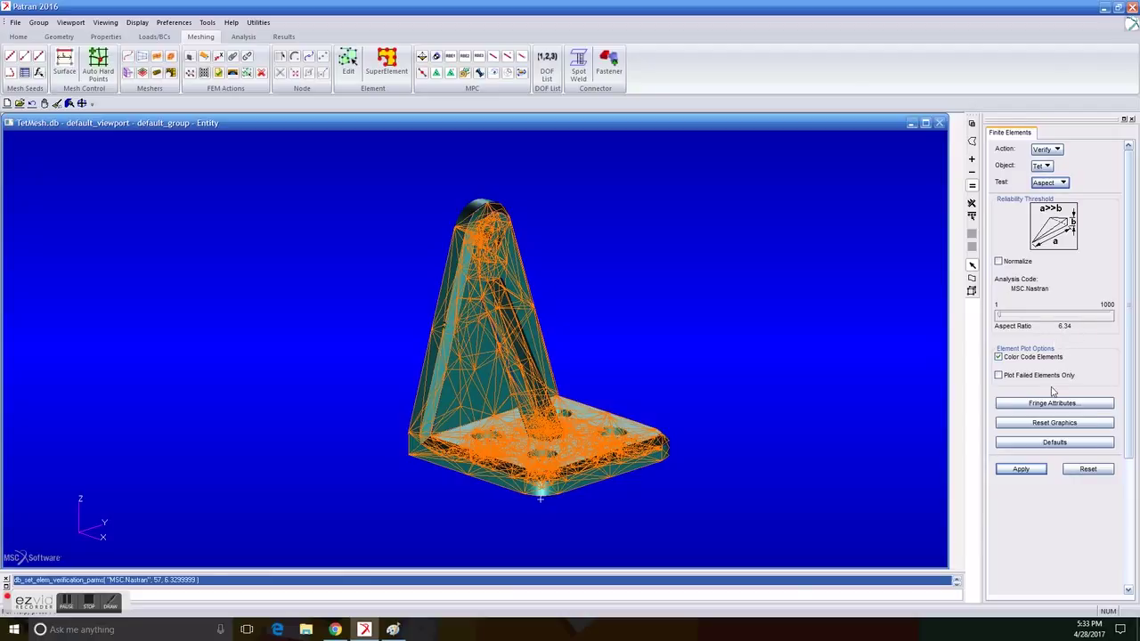
pyautogui.click(1033, 469)
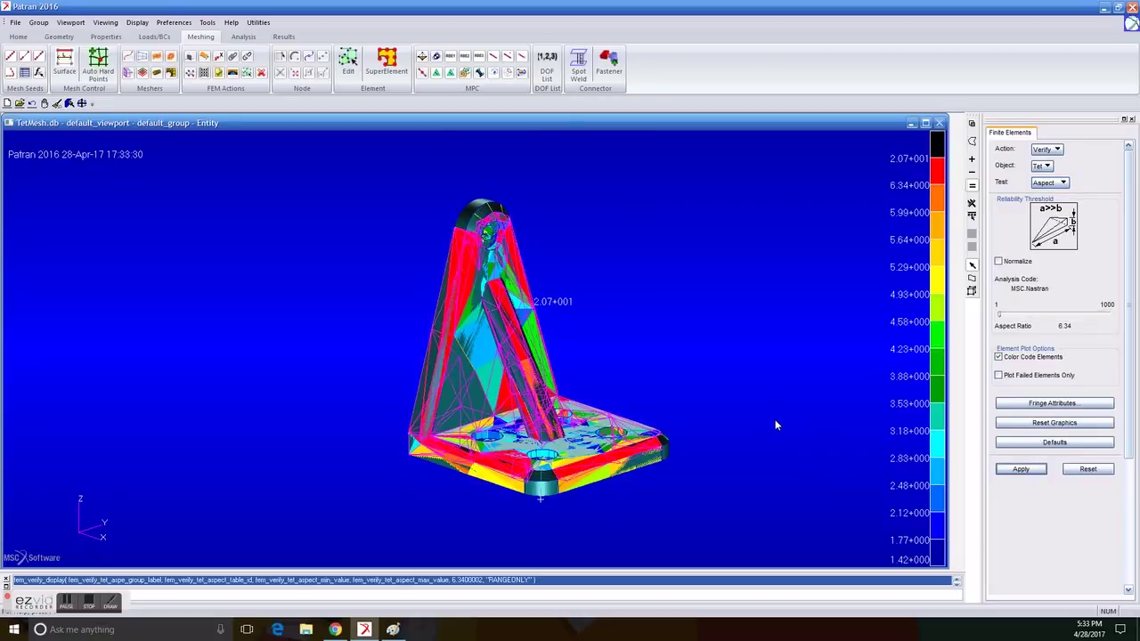
pyautogui.moveTo(713, 511); pyautogui.dragTo(745, 514, button='middle')
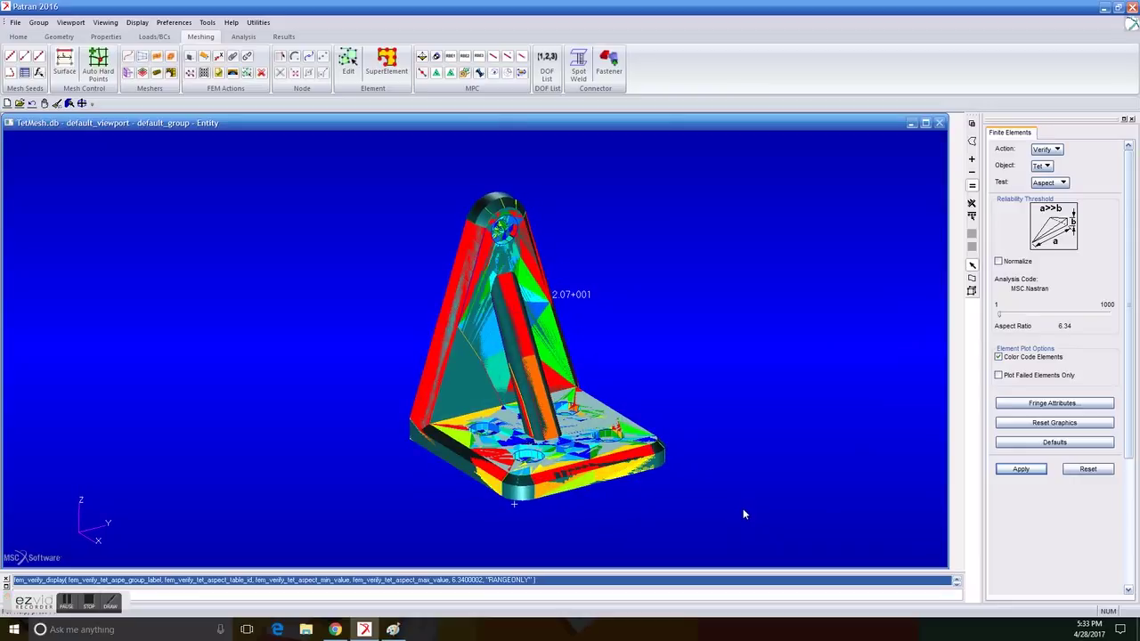
# - Zoom into the bracket's upper arm and orbit around the aspect-ratio colour plot
pyautogui.click(21, 37)
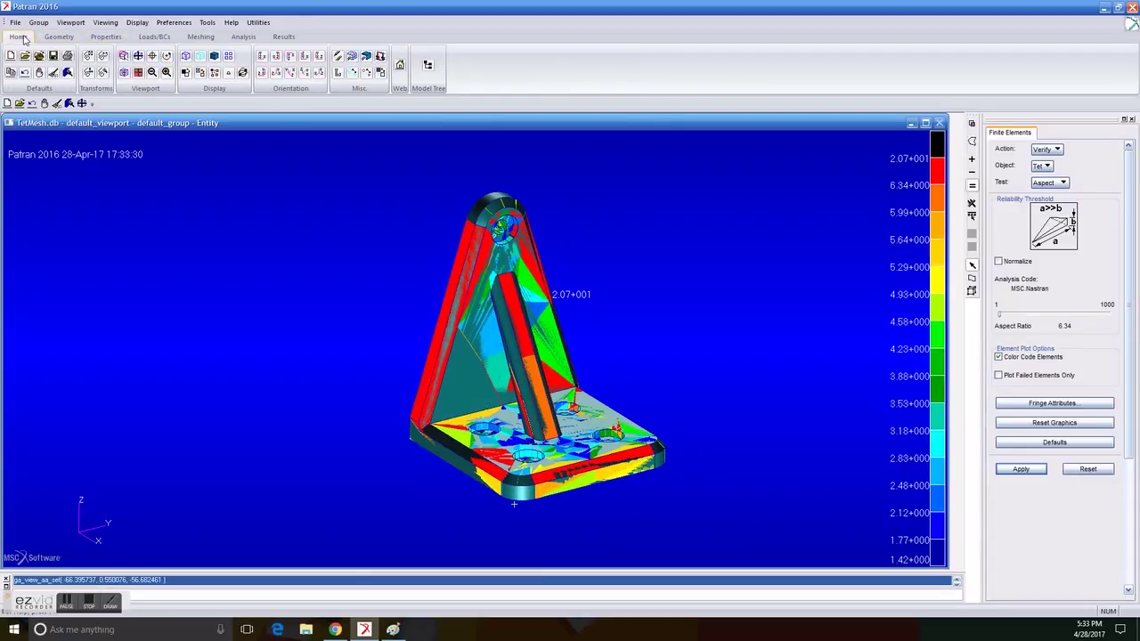
pyautogui.click(125, 58)
pyautogui.moveTo(380, 204); pyautogui.dragTo(742, 375)
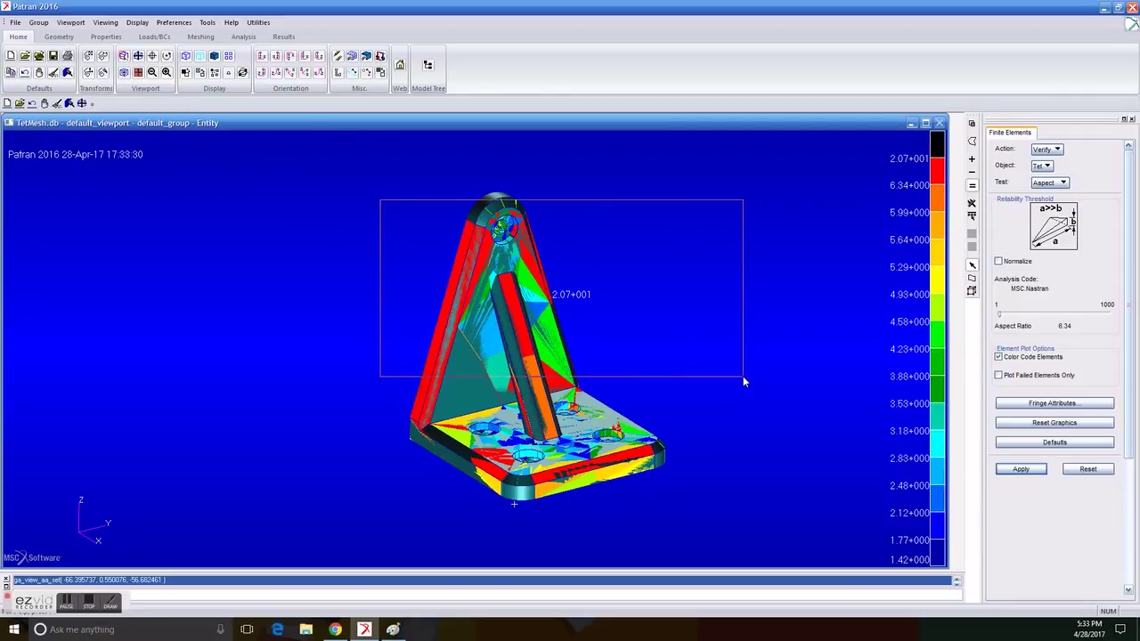
pyautogui.moveTo(606, 321); pyautogui.dragTo(396, 422, button='middle')
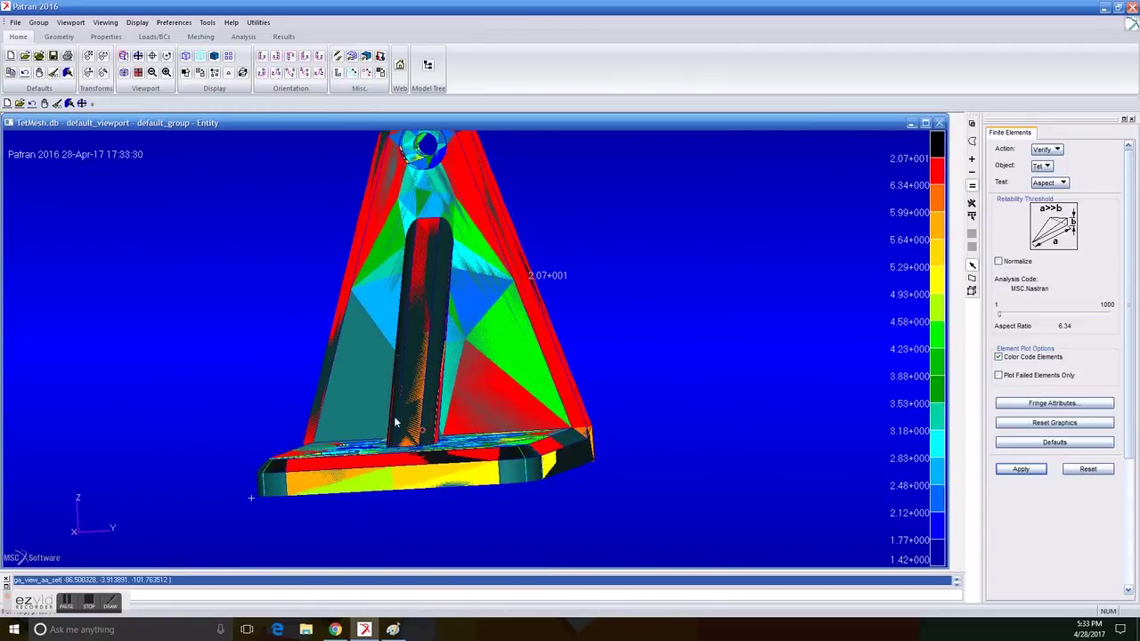
pyautogui.moveTo(238, 364); pyautogui.dragTo(325, 375, button='middle')
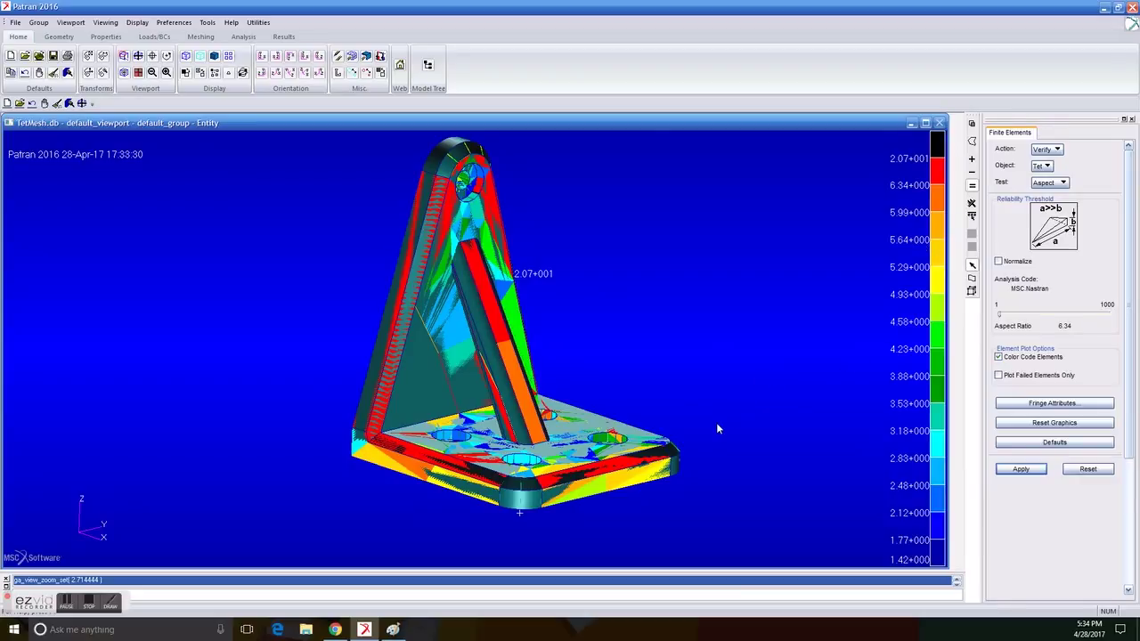
# - Keep the Verify action and bring the earlier verification summary screenshot forward in Paint
pyautogui.click(1056, 150)
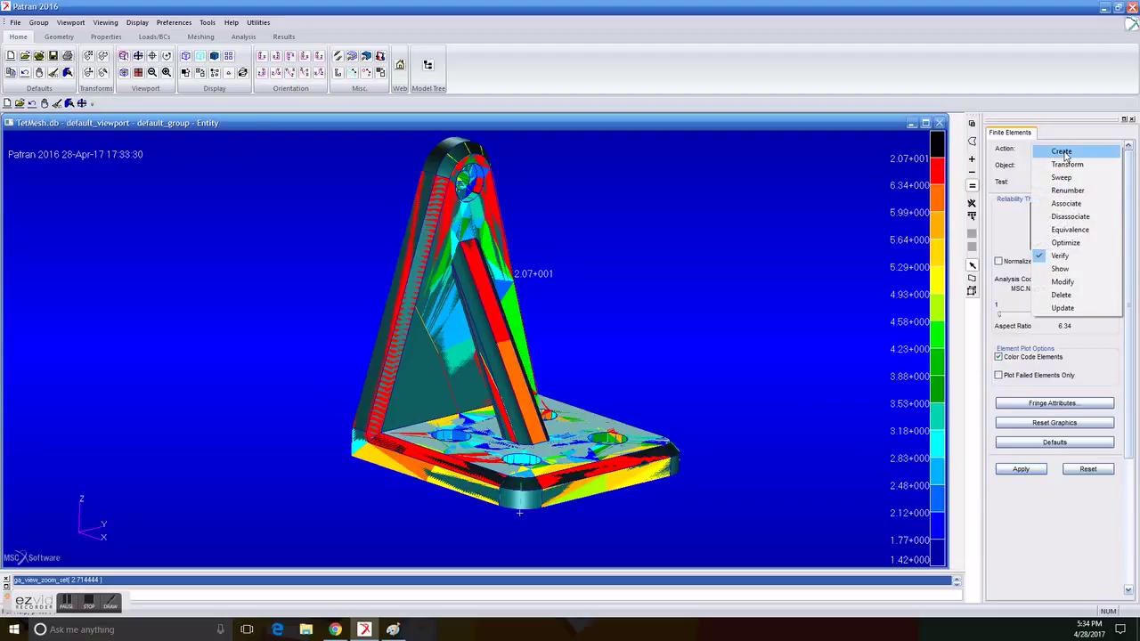
pyautogui.click(1111, 350)
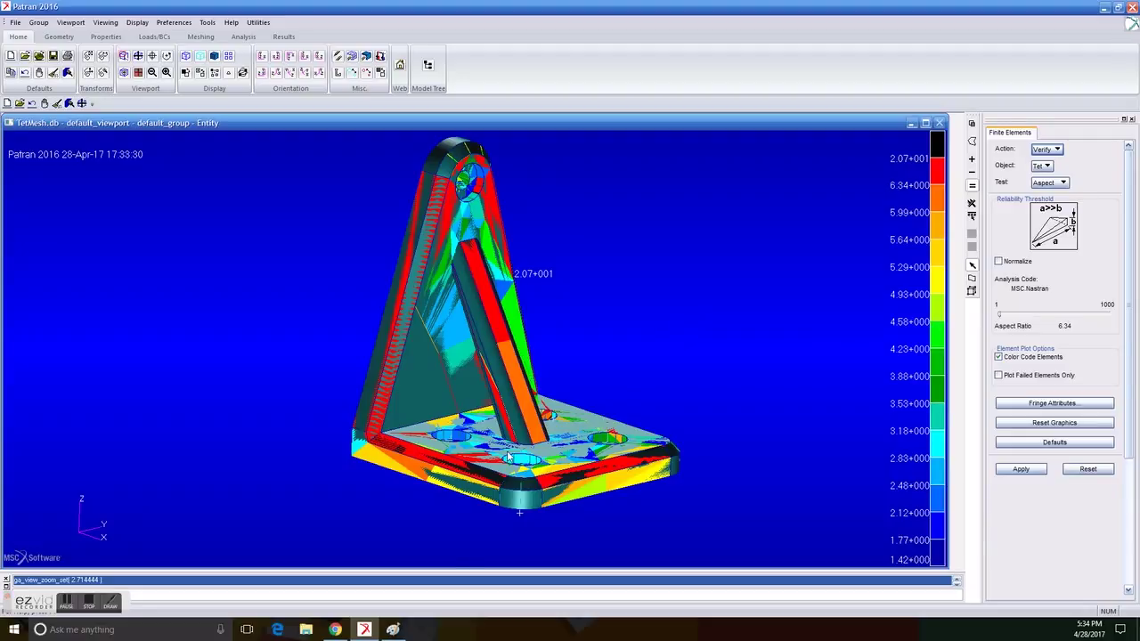
pyautogui.click(393, 630)
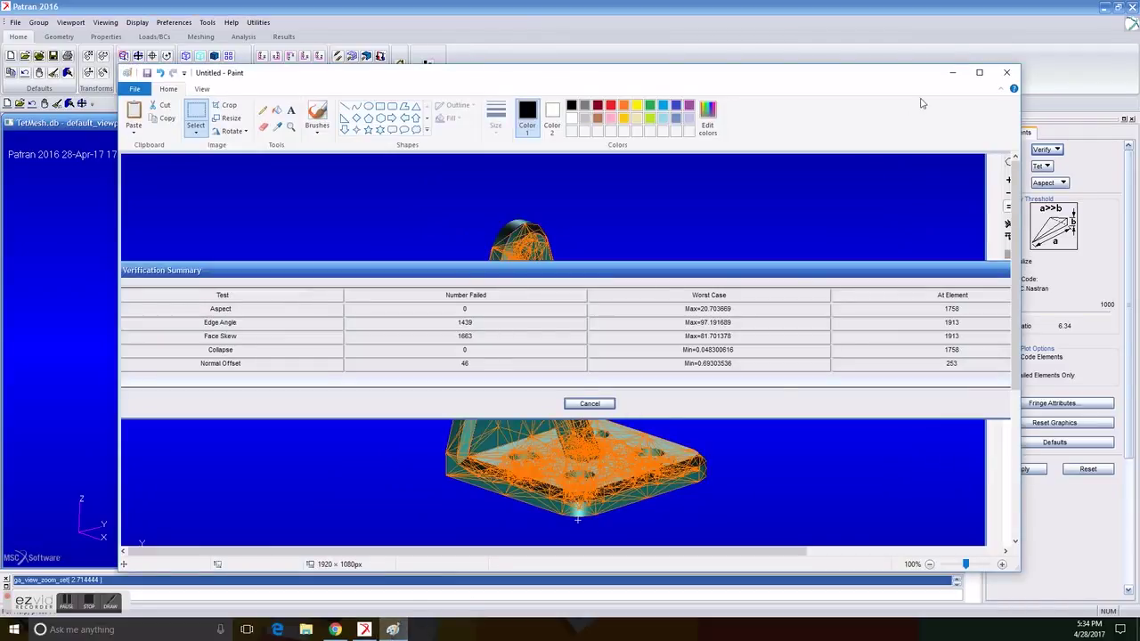
# - Maximize Paint and shrink the old summary screenshot to about a third, fully on the canvas
pyautogui.click(979, 76)
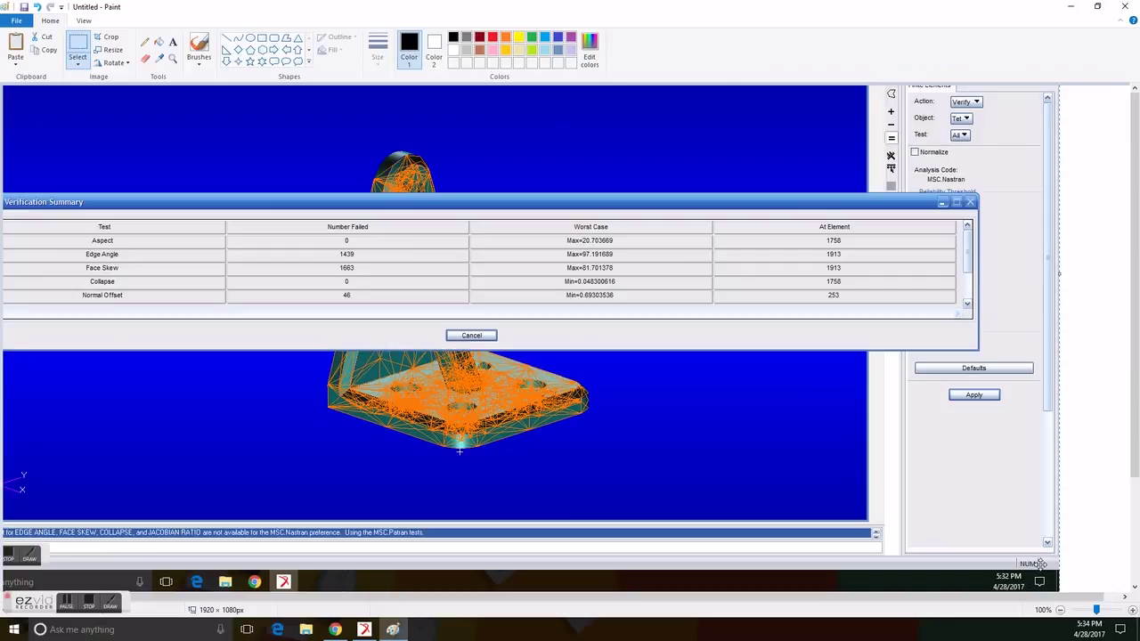
pyautogui.scroll(-1, 1030, 503)
pyautogui.moveTo(1050, 532)
pyautogui.mouseDown()
pyautogui.moveTo(629, 379)
pyautogui.moveTo(332, 297)
pyautogui.mouseUp()
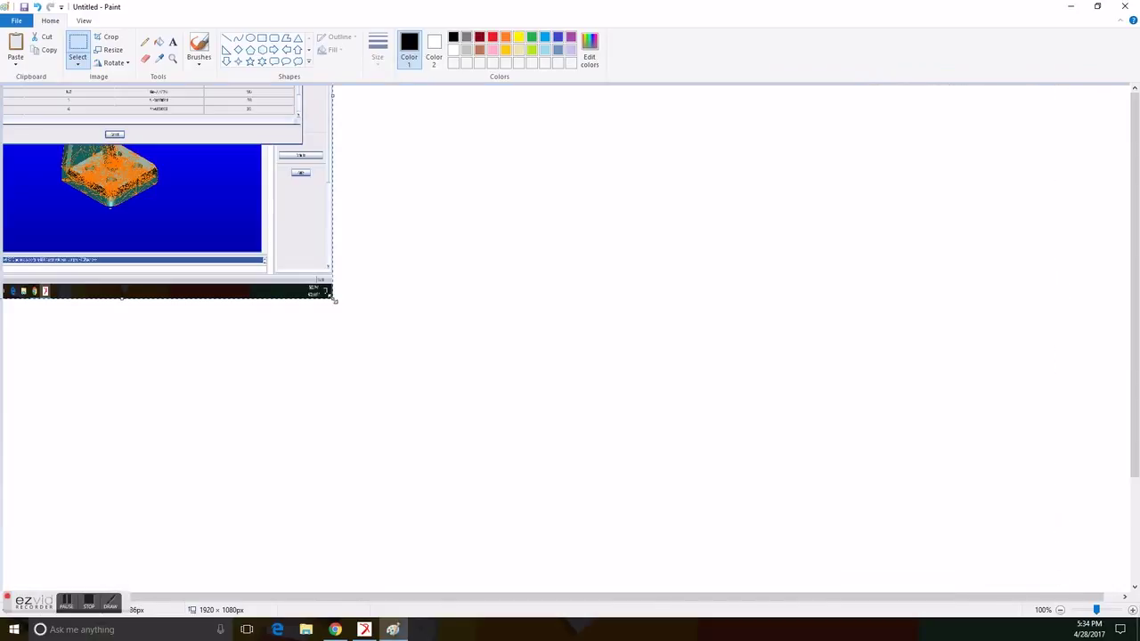
pyautogui.moveTo(247, 228)
pyautogui.mouseDown()
pyautogui.moveTo(262, 259)
pyautogui.moveTo(347, 310)
pyautogui.mouseUp()
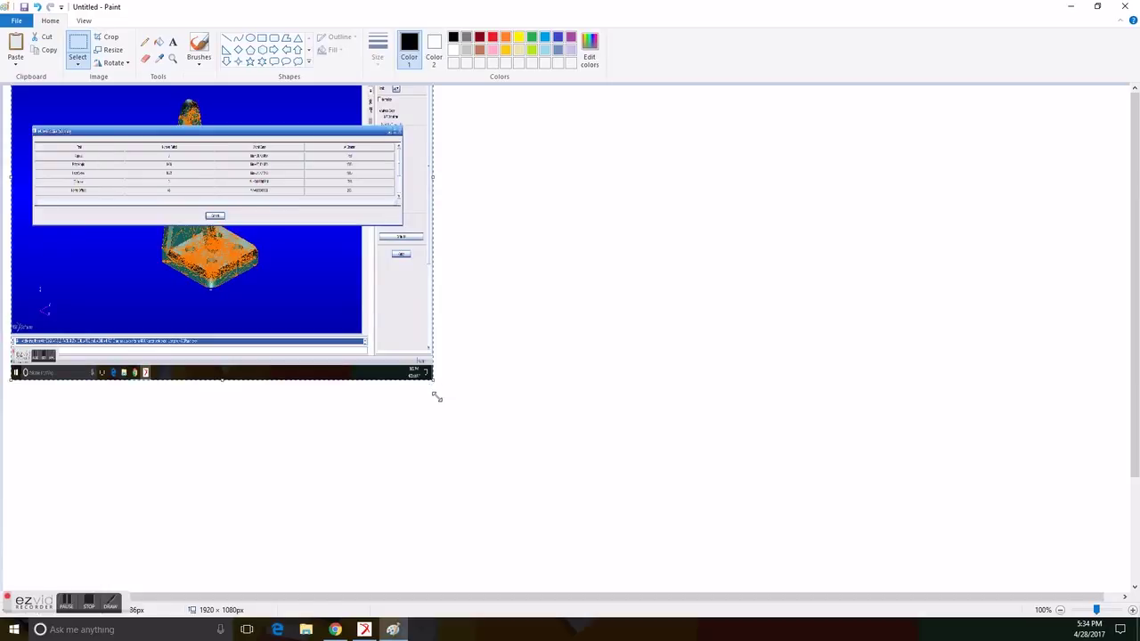
# - Replace the old screenshot with the pasted aspect-ratio plot capture on a 1152x648 canvas, then return to Patran
pyautogui.press('Delete')
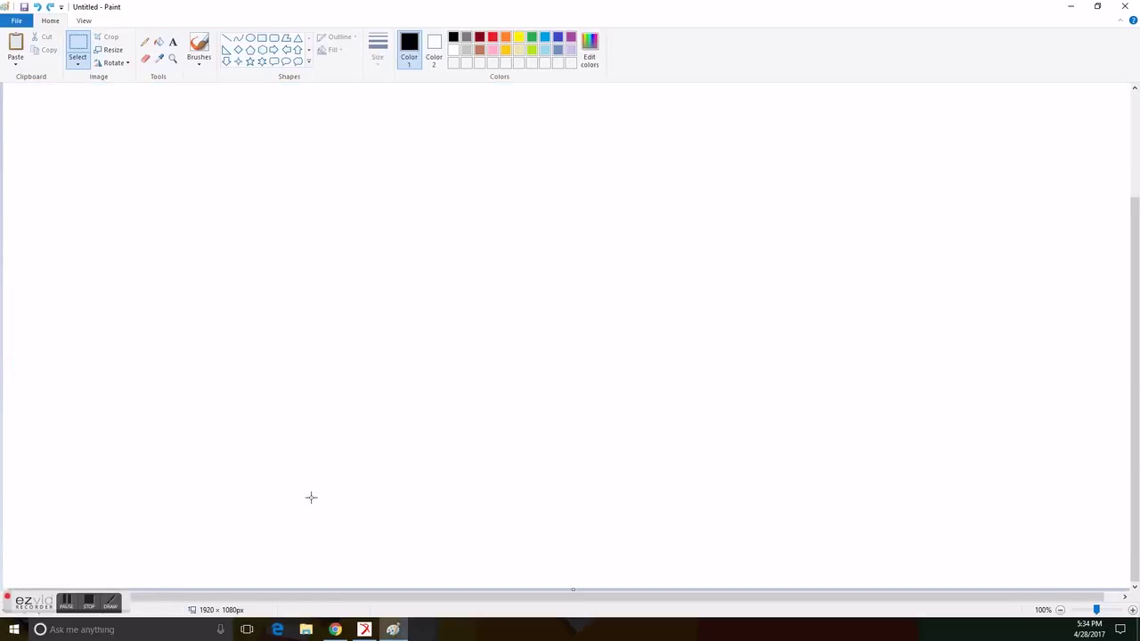
pyautogui.hotkey('ctrl', 'z')
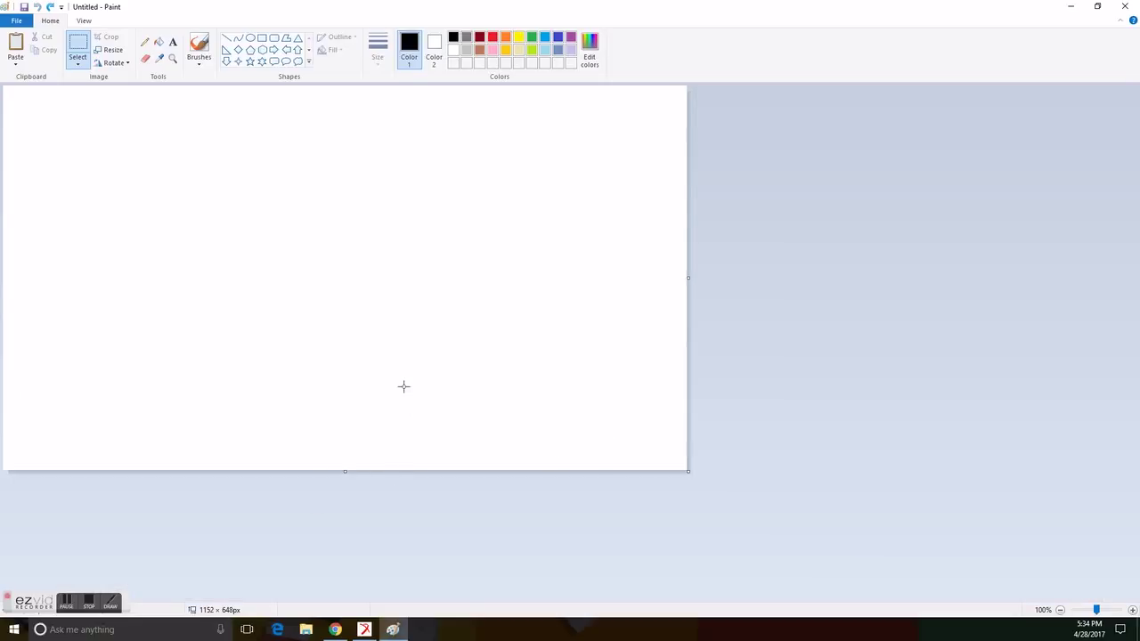
pyautogui.hotkey('ctrl', 'v')
pyautogui.scroll(-1, 534, 406)
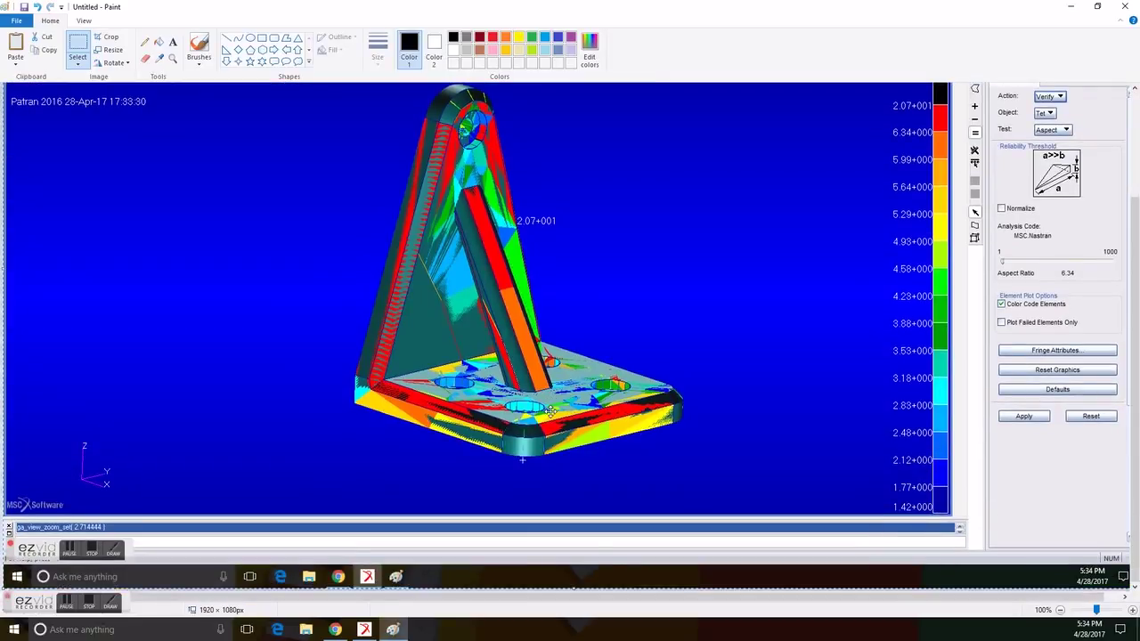
pyautogui.scroll(1, 545, 409)
pyautogui.scroll(-3, 551, 410)
pyautogui.hotkey('alt', 'Tab')
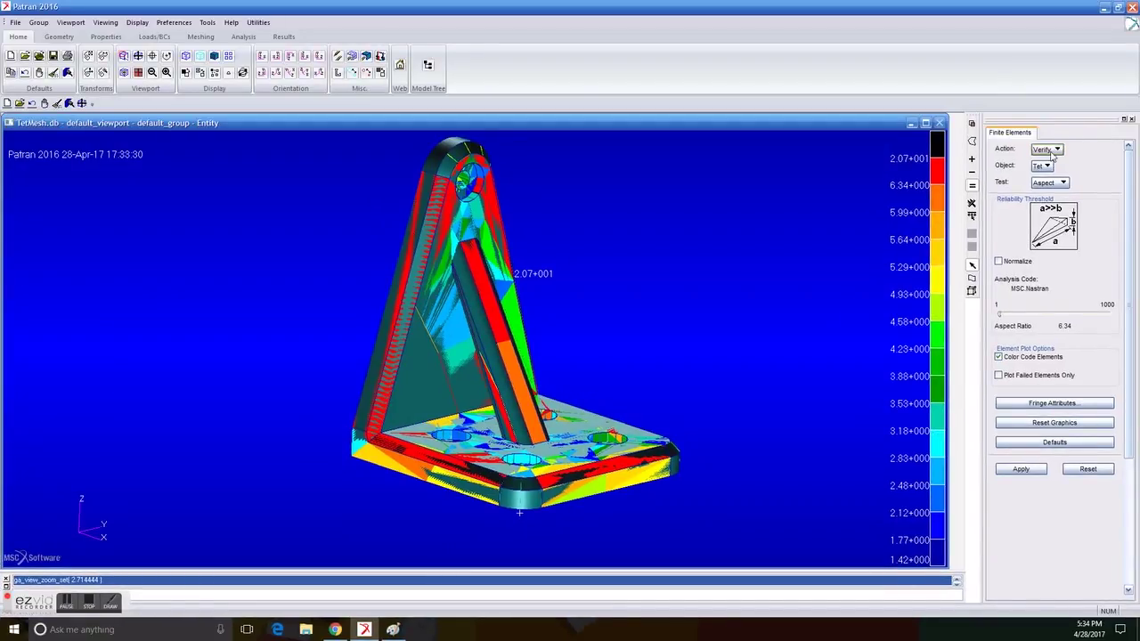
# - Remesh Solid 1 with curvature check at maximum h/L 0.05, replacing the old mesh with 2051 Tet10 elements
pyautogui.click(1056, 151)
pyautogui.click(1049, 154)
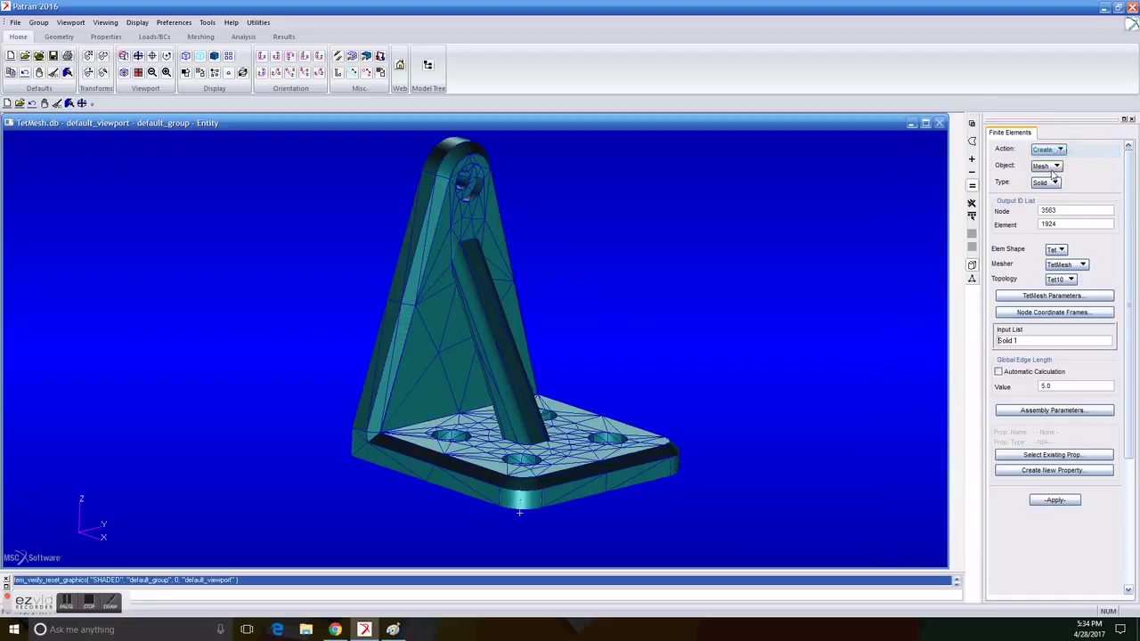
pyautogui.click(1070, 297)
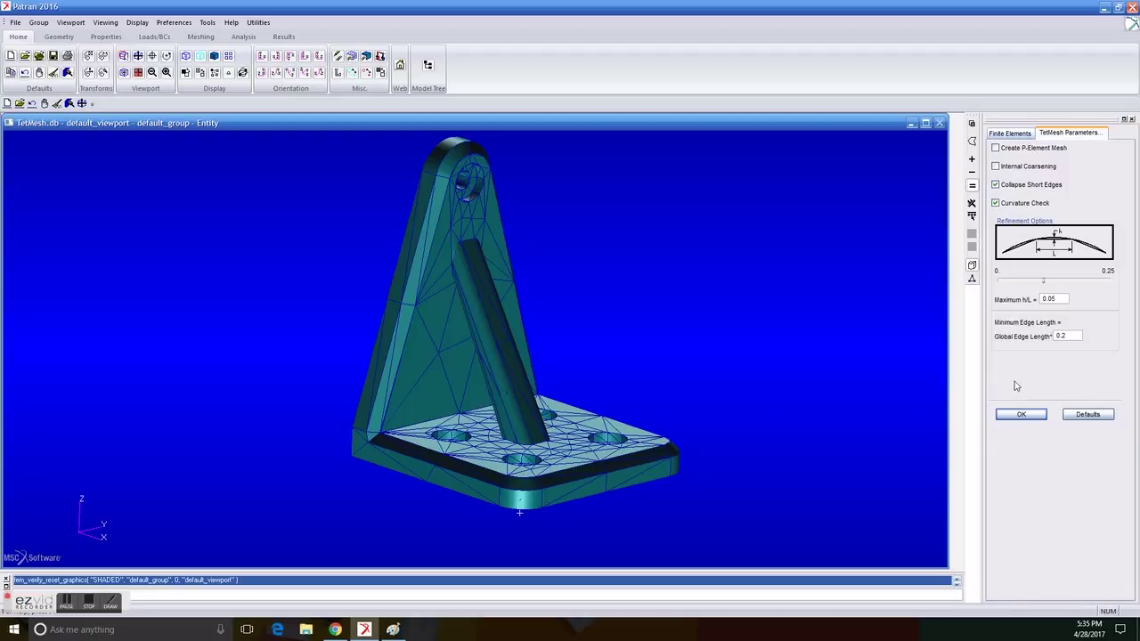
pyautogui.click(1082, 335)
pyautogui.click(1024, 415)
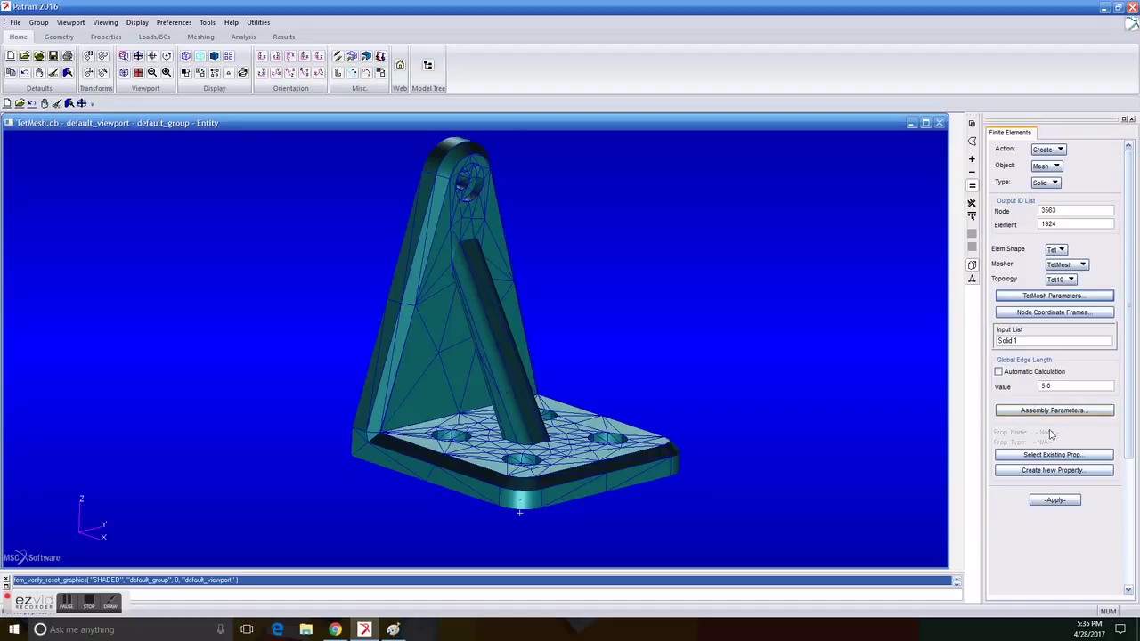
pyautogui.click(1056, 501)
pyautogui.click(259, 359)
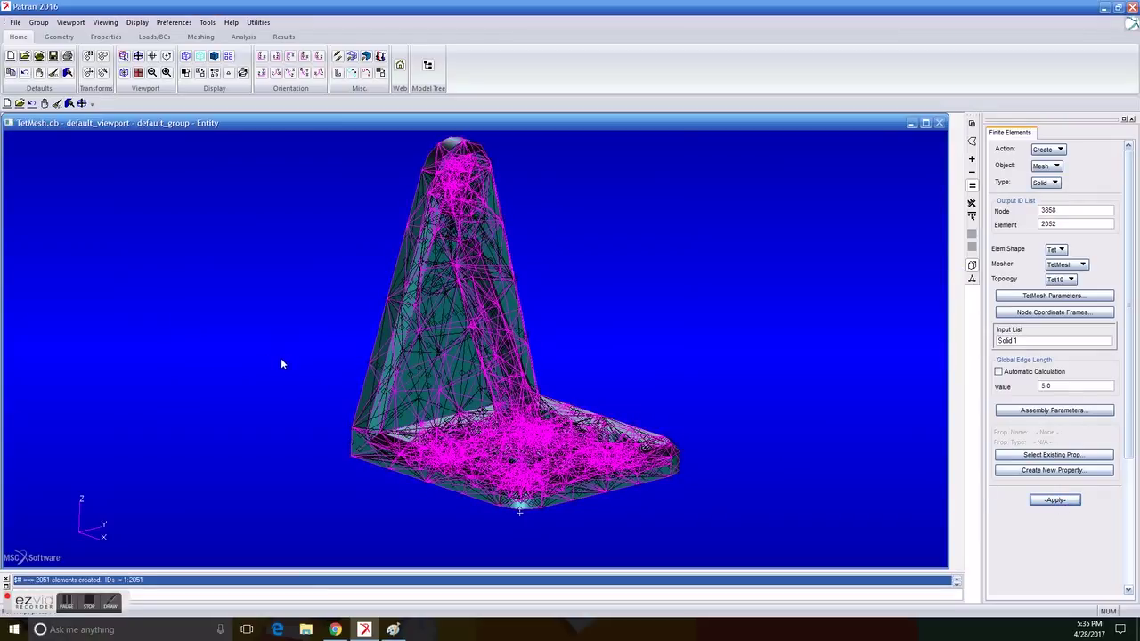
# - Run all tet quality tests on the new mesh, review 27 aspect failures (worst 14.164333), then close the summary
pyautogui.click(1060, 151)
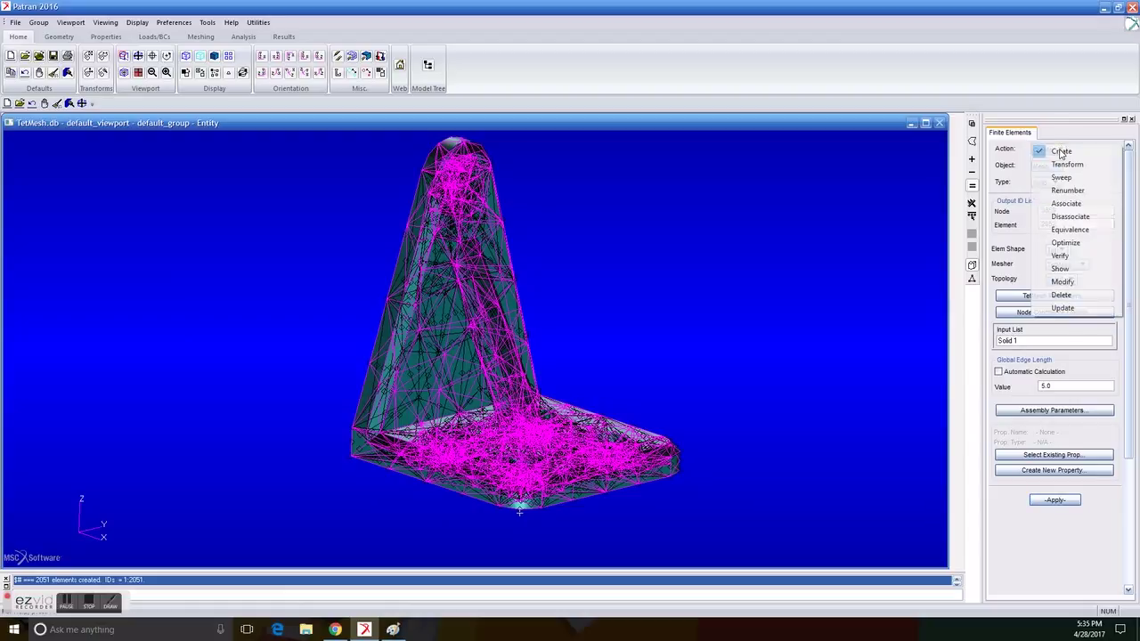
pyautogui.click(1057, 257)
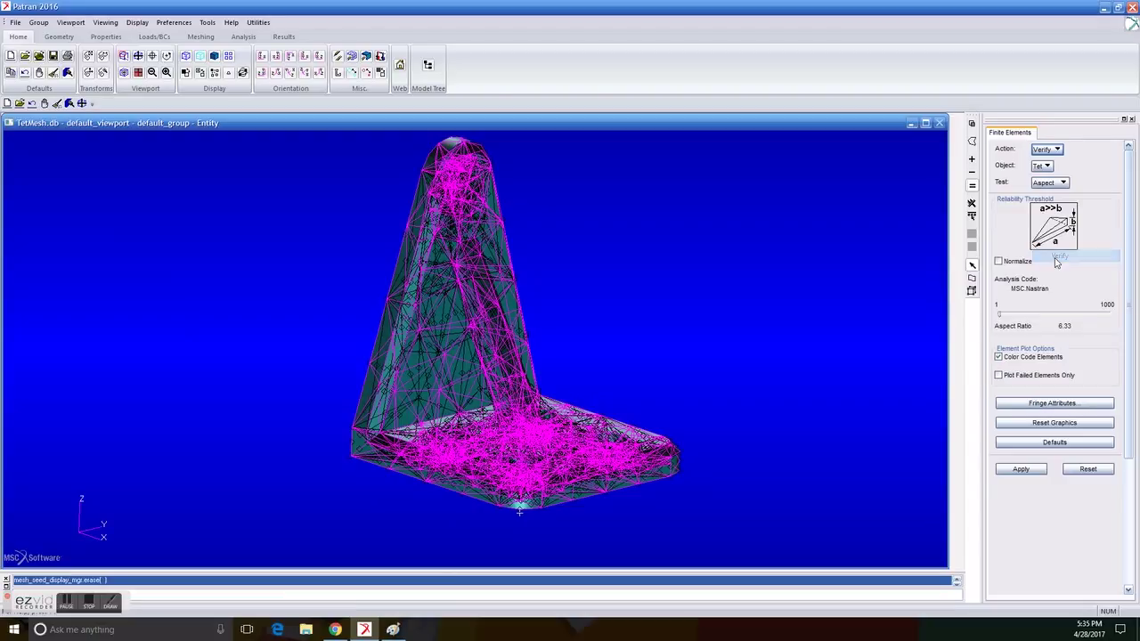
pyautogui.click(1060, 188)
pyautogui.click(1059, 186)
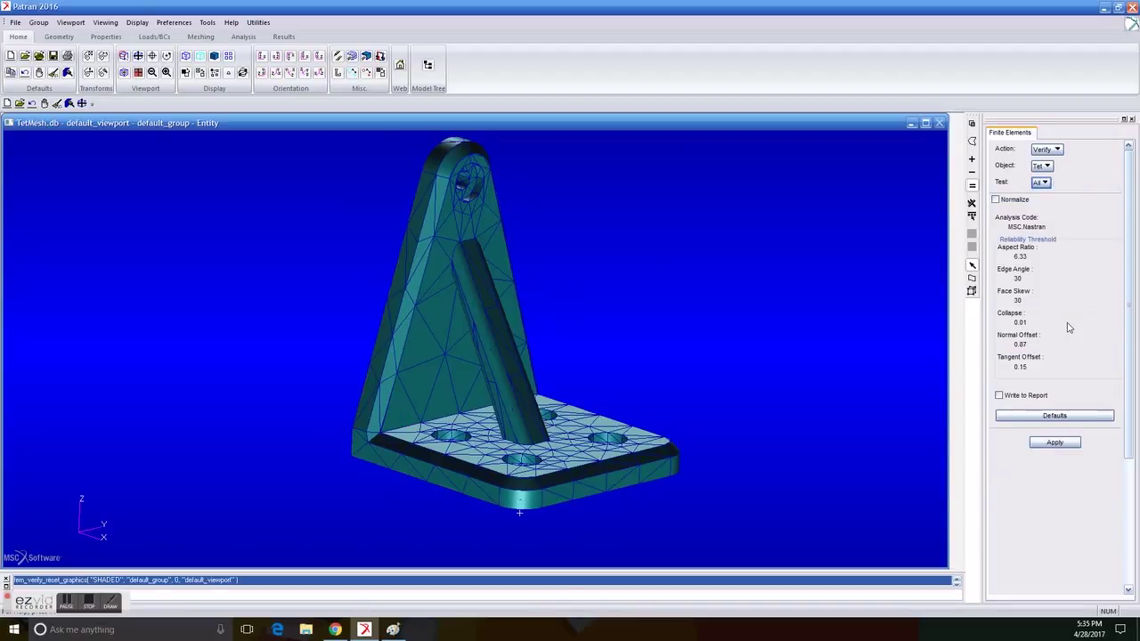
pyautogui.click(1054, 443)
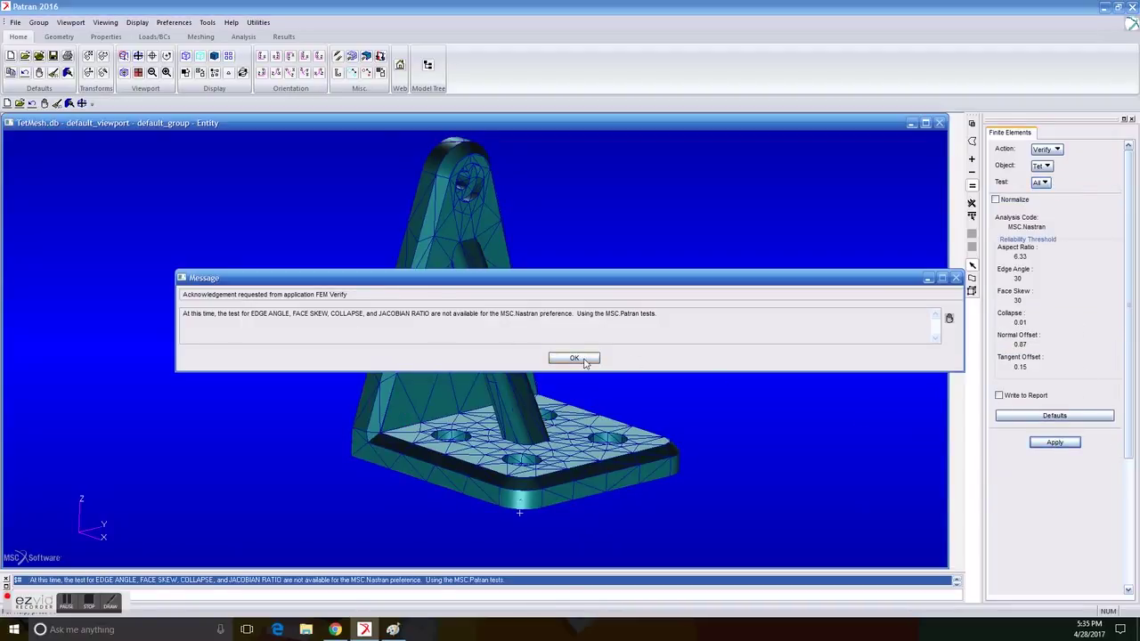
pyautogui.click(584, 358)
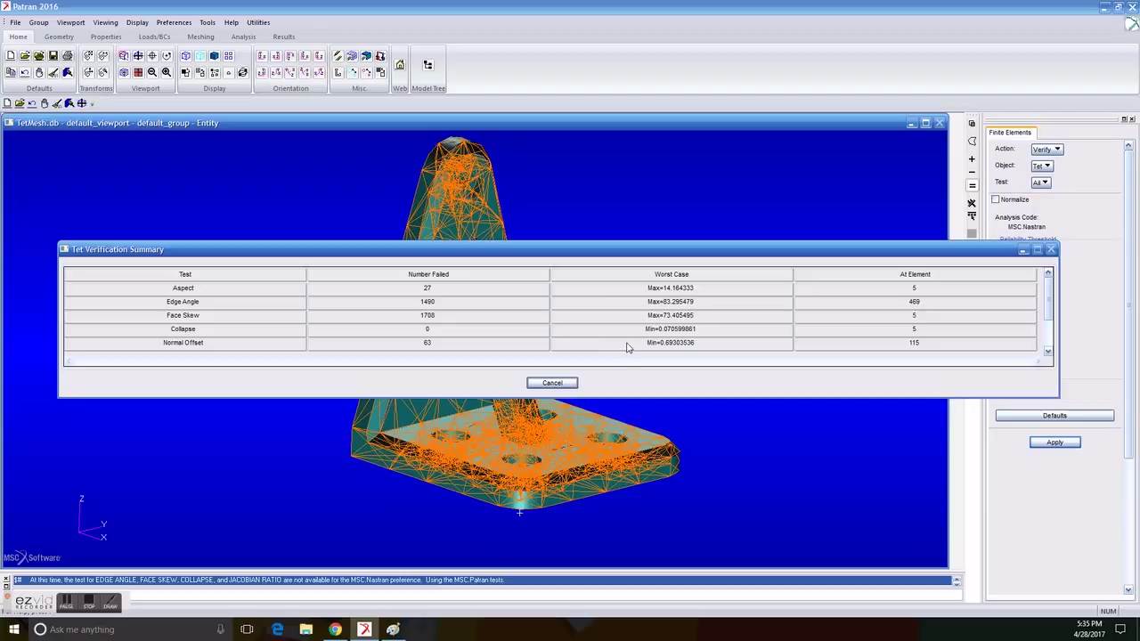
pyautogui.moveTo(545, 251); pyautogui.dragTo(500, 266)
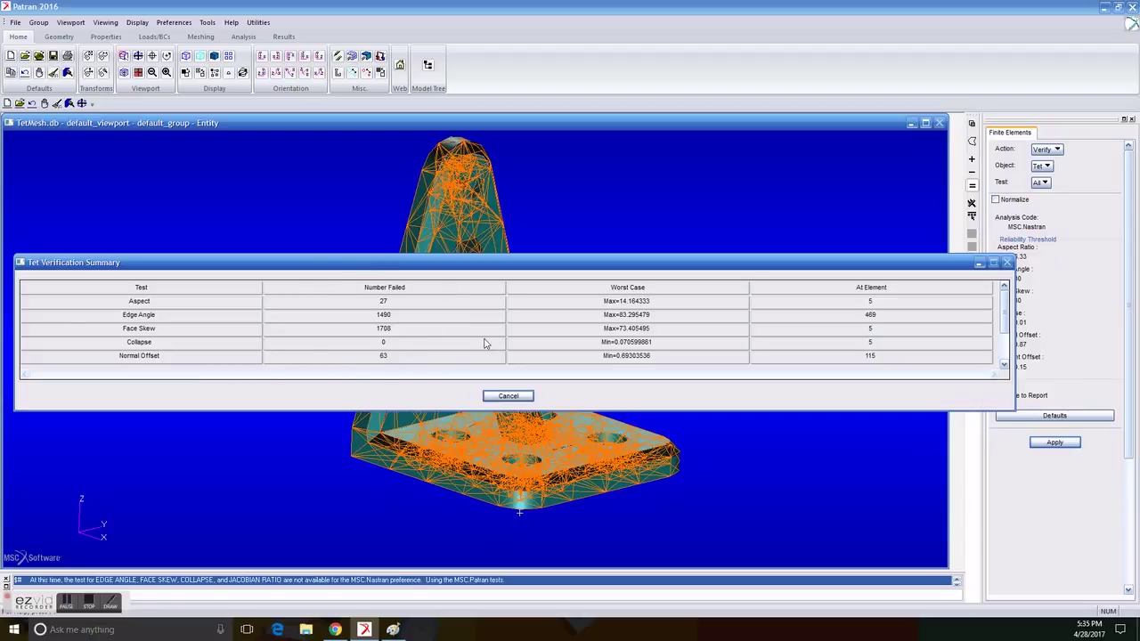
pyautogui.click(510, 397)
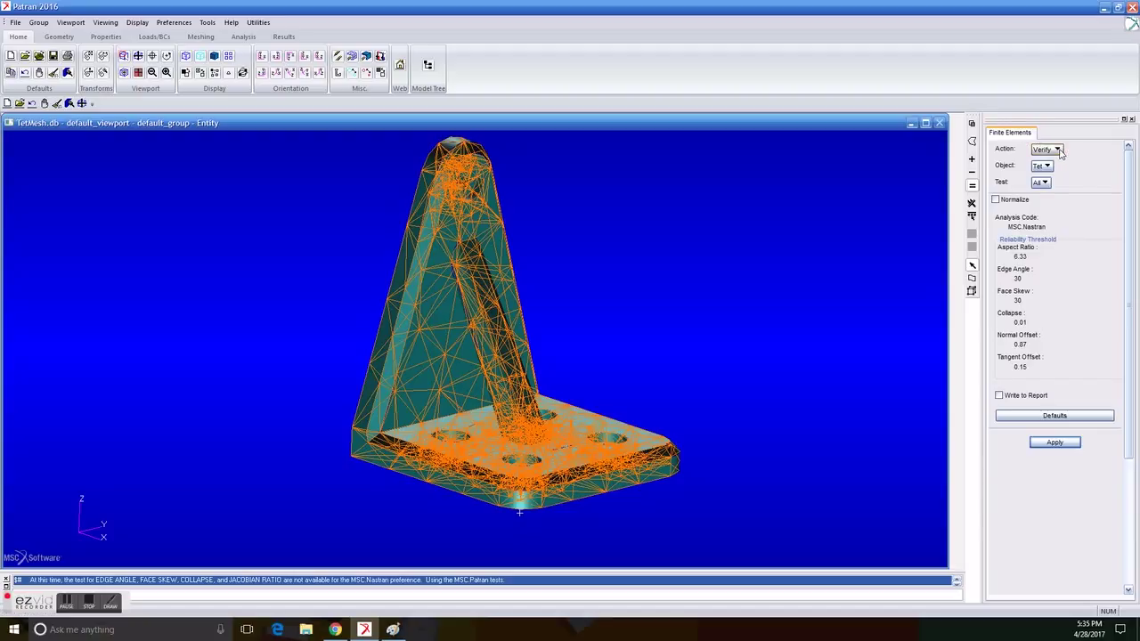
# - Plot the refined mesh's tet aspect ratio against 6.33 (peak 14.2), orbit it, and switch to Paint for comparison
pyautogui.click(1058, 149)
pyautogui.click(1063, 259)
pyautogui.click(1061, 197)
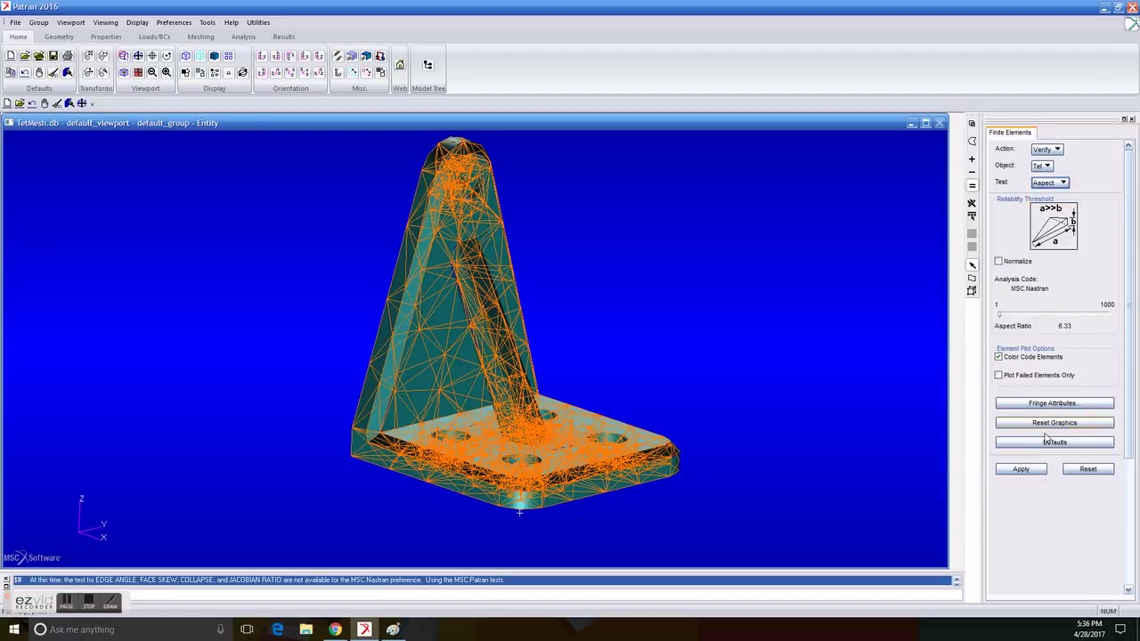
pyautogui.click(1035, 470)
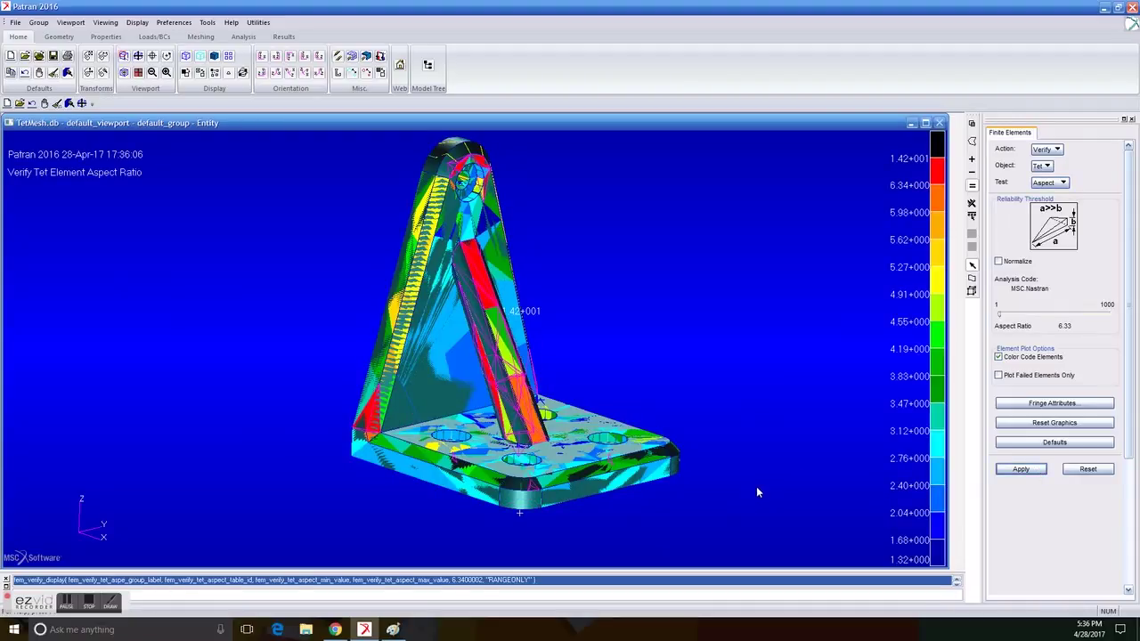
pyautogui.moveTo(756, 493); pyautogui.dragTo(797, 493, button='middle')
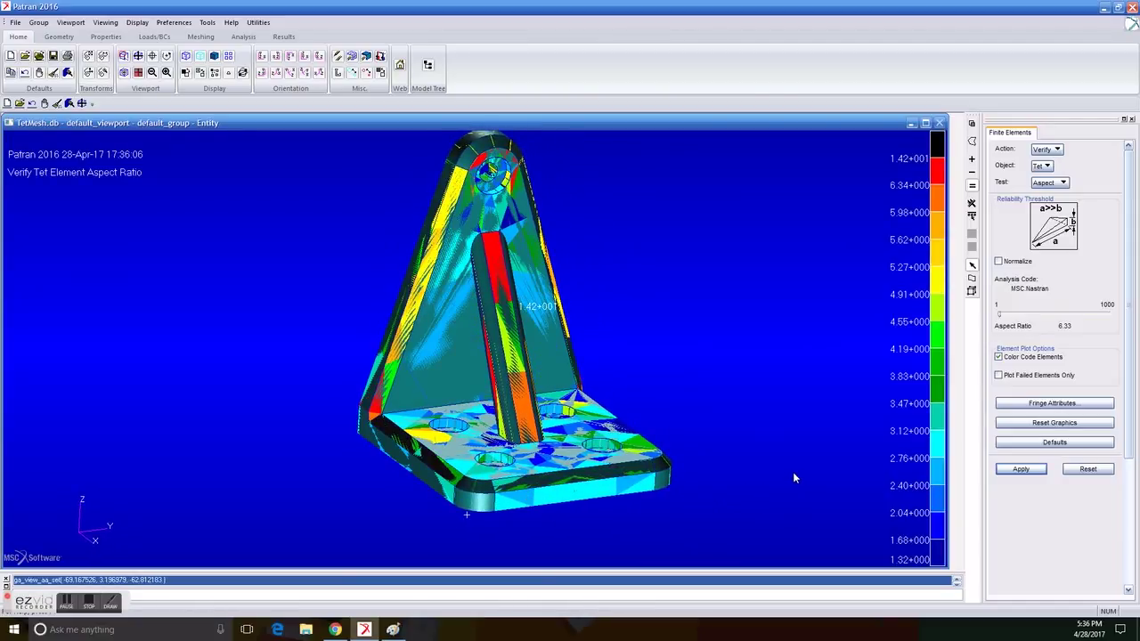
pyautogui.hotkey('alt', 'Tab')
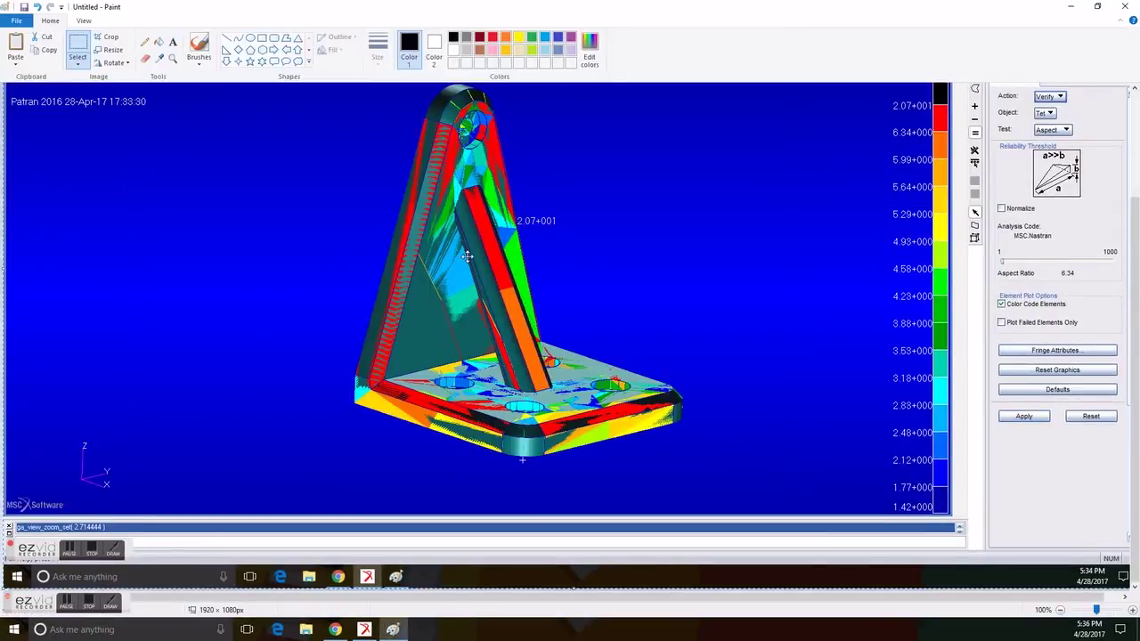
pyautogui.hotkey('alt', 'Tab')
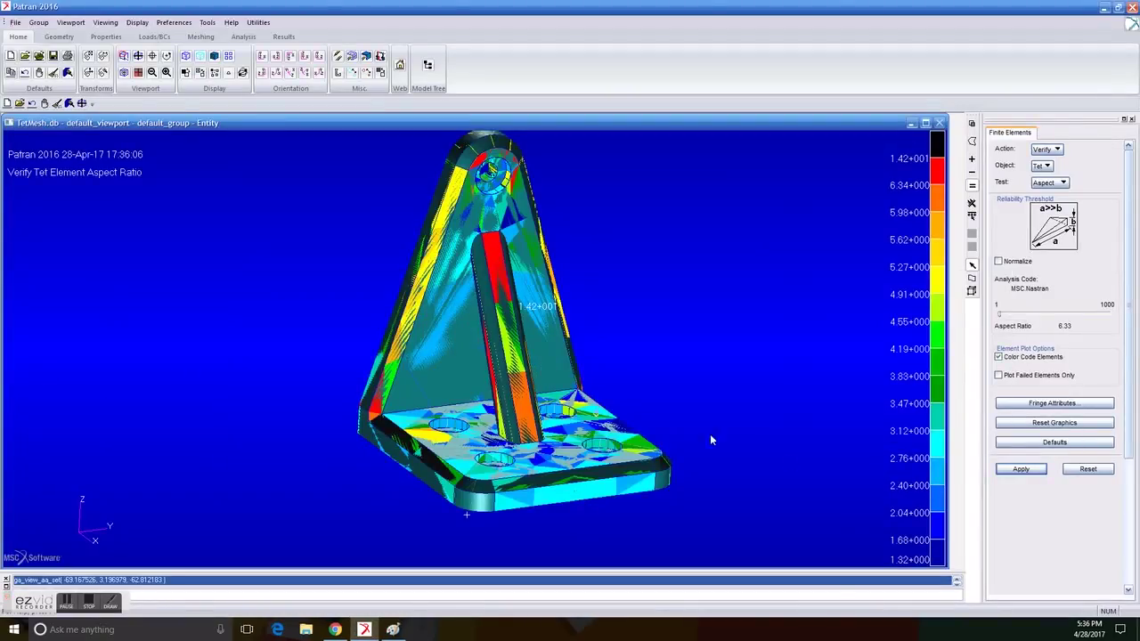
pyautogui.moveTo(710, 435); pyautogui.dragTo(749, 469, button='middle')
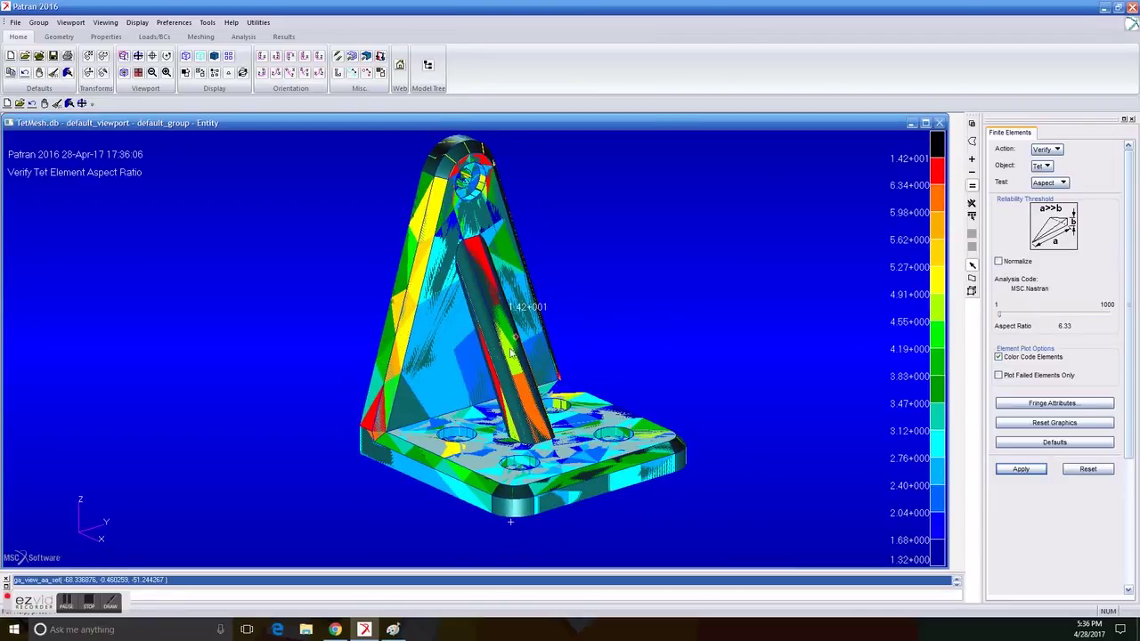
pyautogui.hotkey('alt', 'Tab')
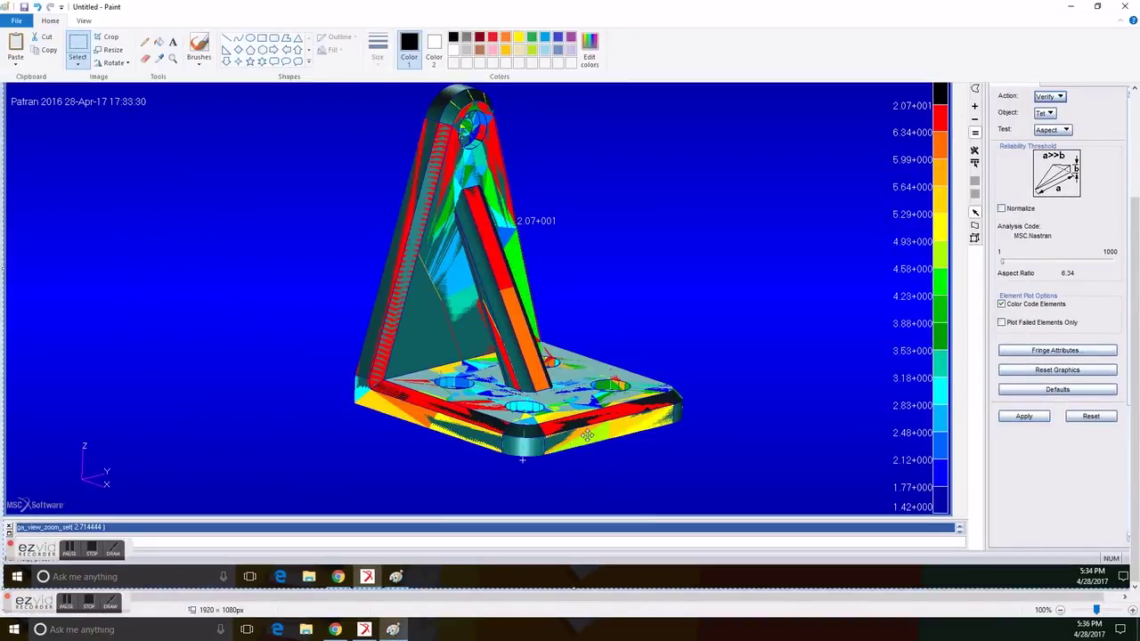
pyautogui.hotkey('alt', 'Tab')
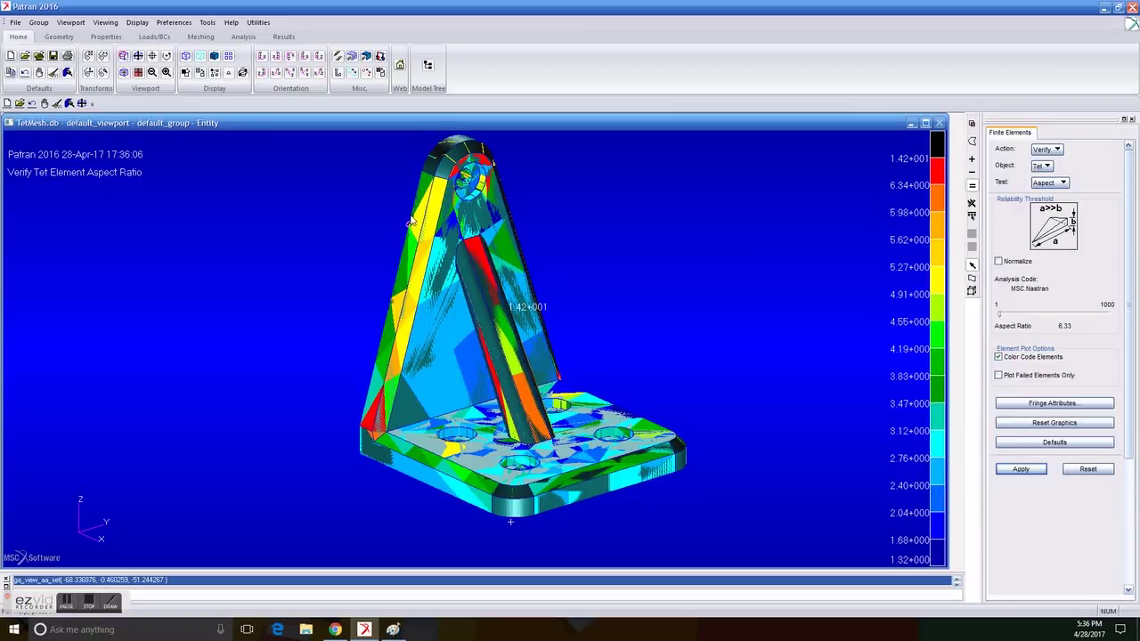
pyautogui.scroll(3, 383, 269)
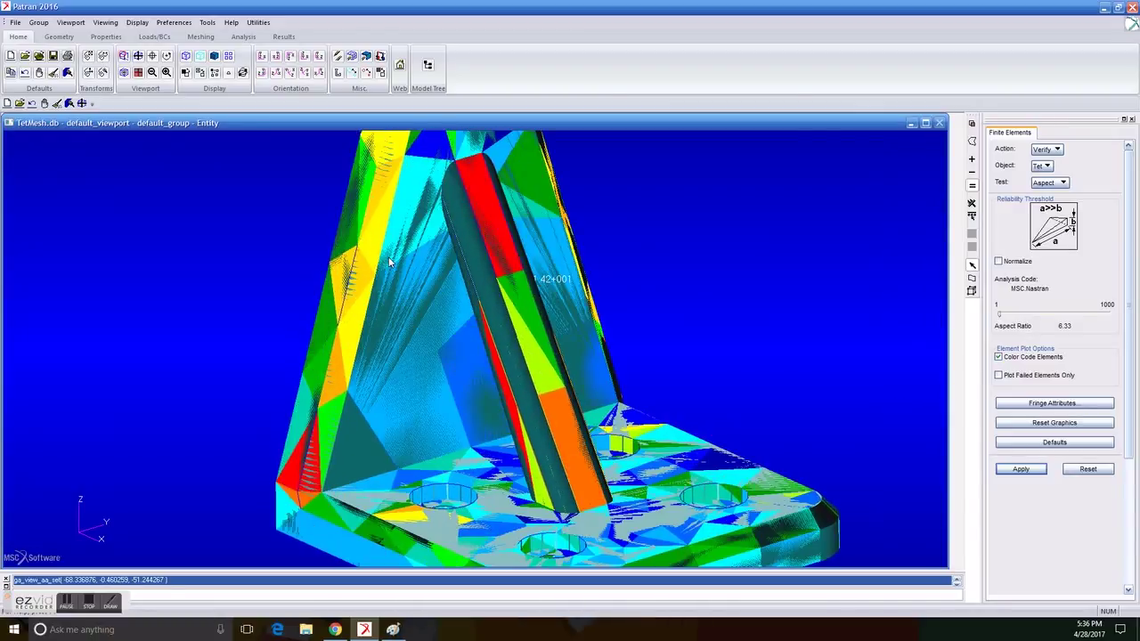
pyautogui.keyDown('shift'); pyautogui.moveTo(297, 249); pyautogui.dragTo(318, 293, button='middle'); pyautogui.keyUp('shift')
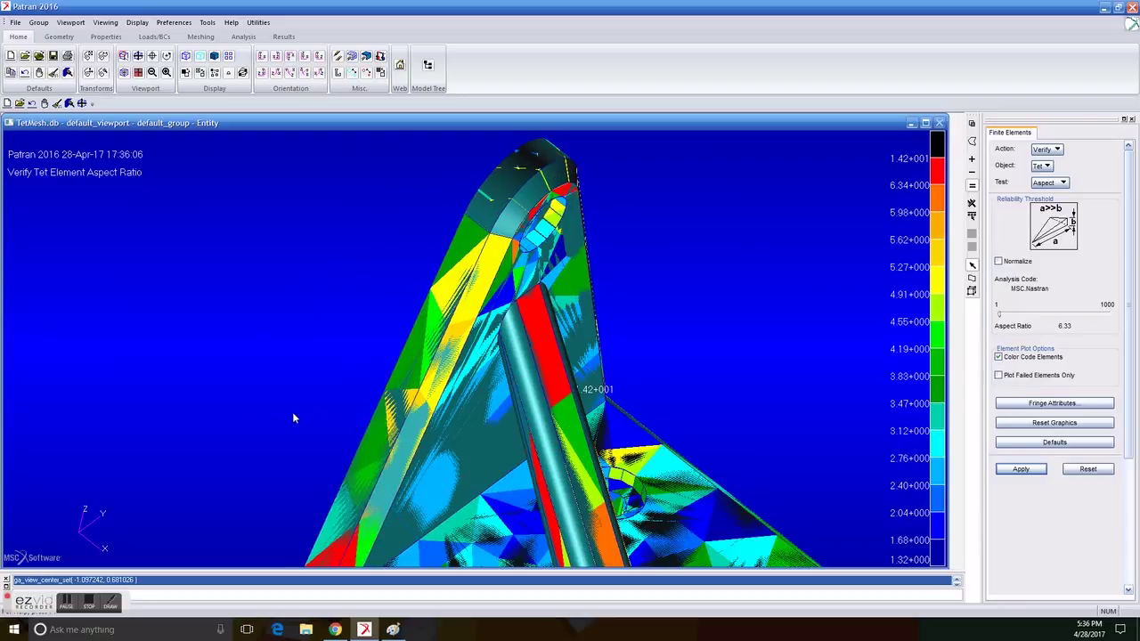
pyautogui.hotkey('alt', 'Tab')
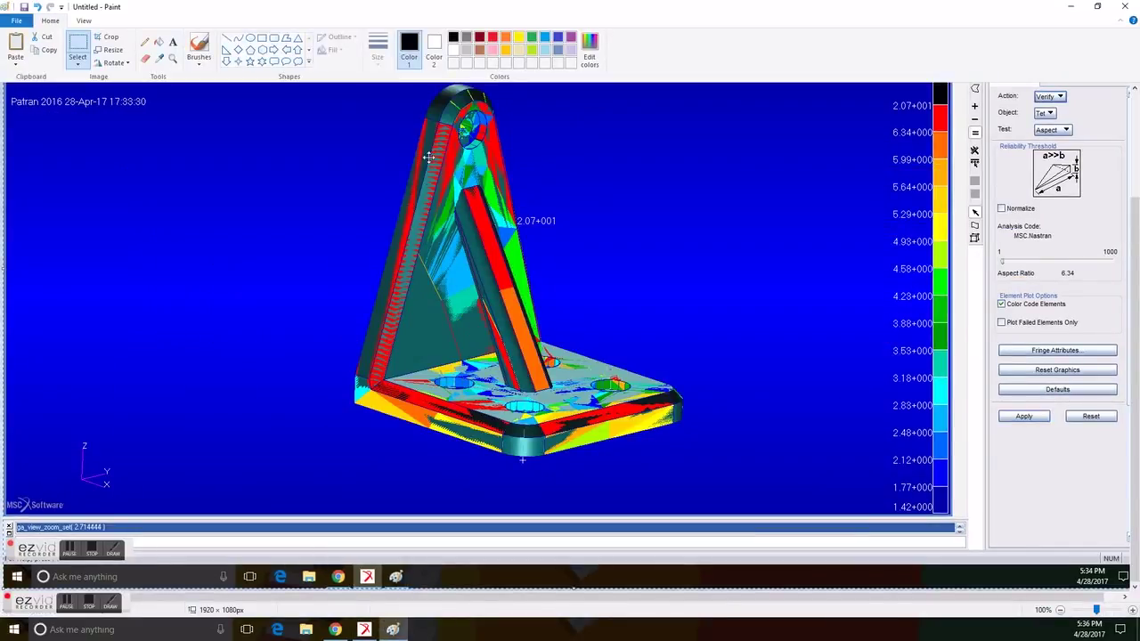
pyautogui.hotkey('alt', 'Tab')
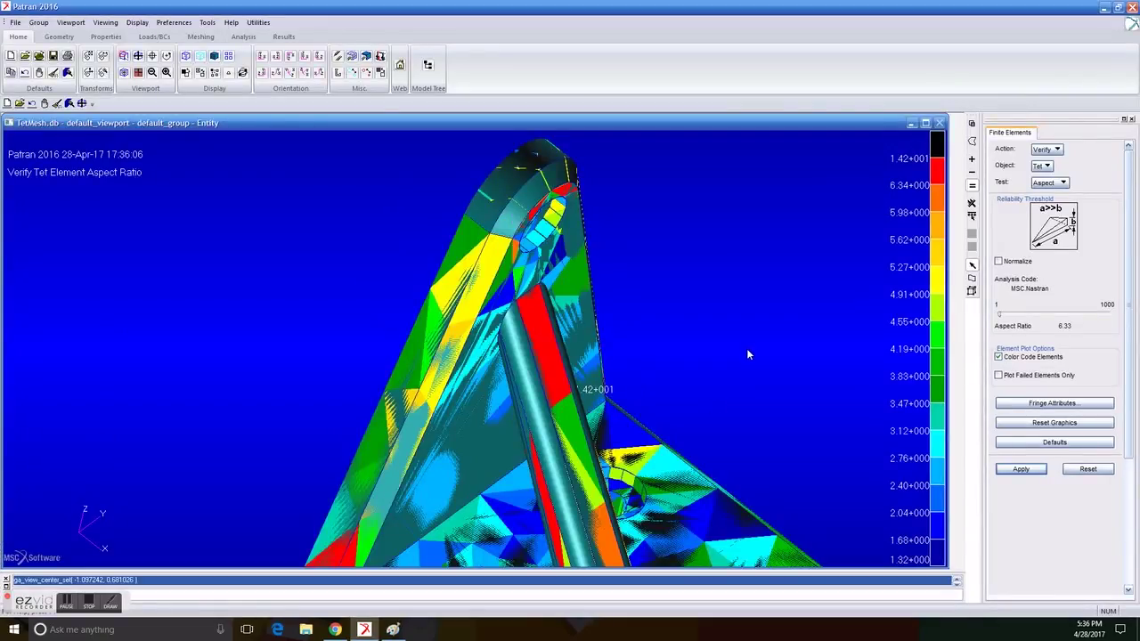
pyautogui.moveTo(710, 277)
pyautogui.mouseDown(button='middle')
pyautogui.moveTo(710, 298)
pyautogui.moveTo(699, 270)
pyautogui.mouseUp(button='middle')
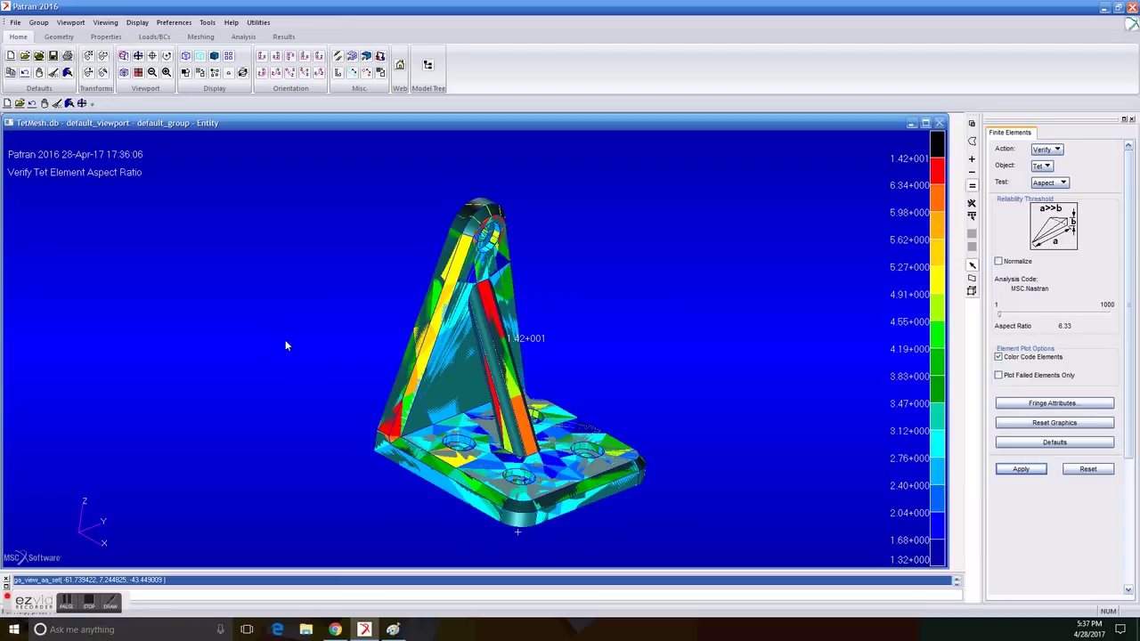
# - Save TetMesh.db, close the database, and quit Patran
pyautogui.click(16, 22)
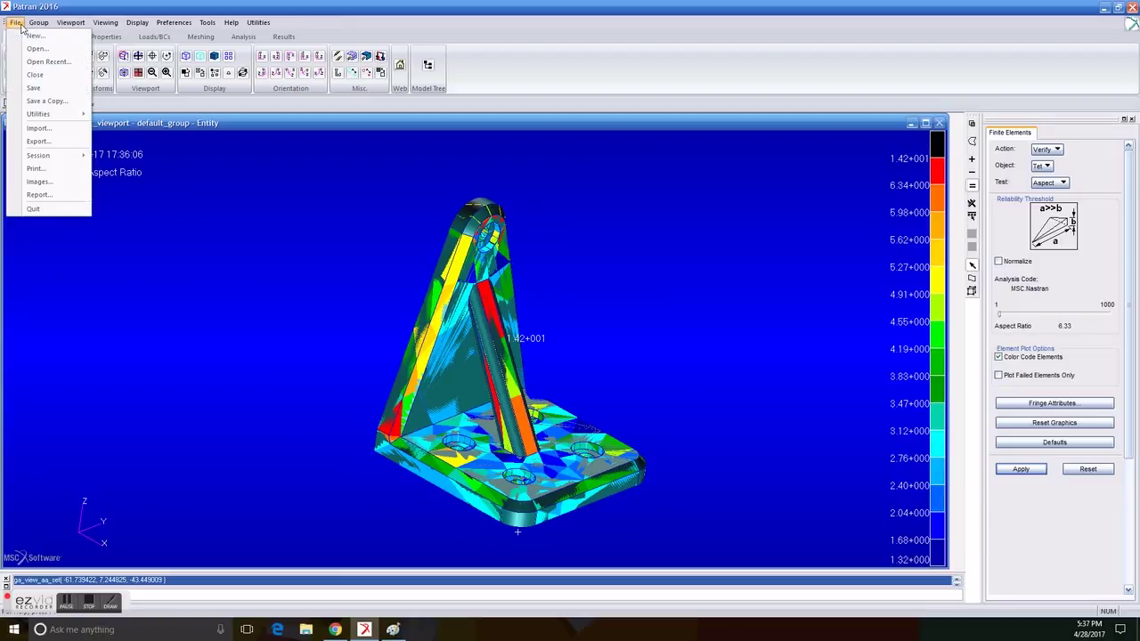
pyautogui.click(35, 90)
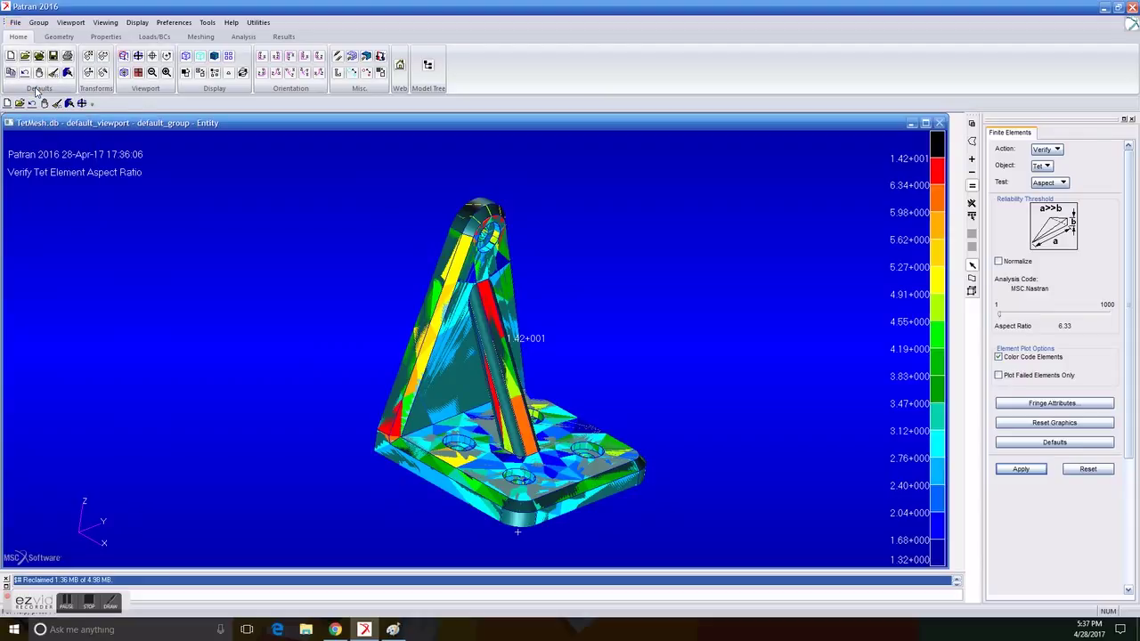
pyautogui.click(15, 22)
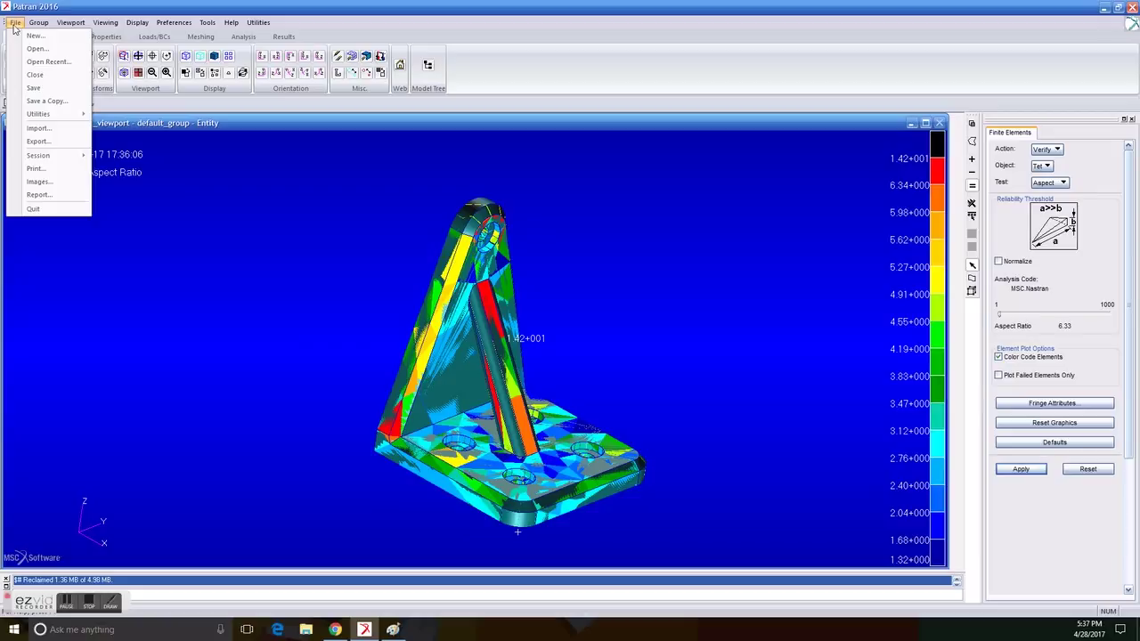
pyautogui.click(36, 76)
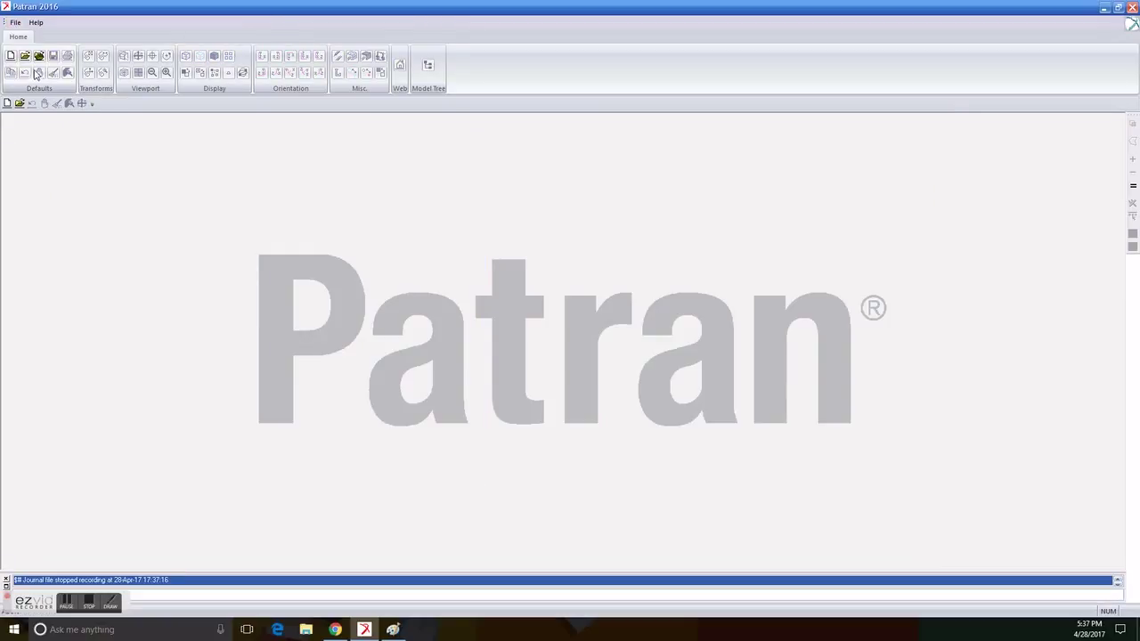
pyautogui.click(16, 23)
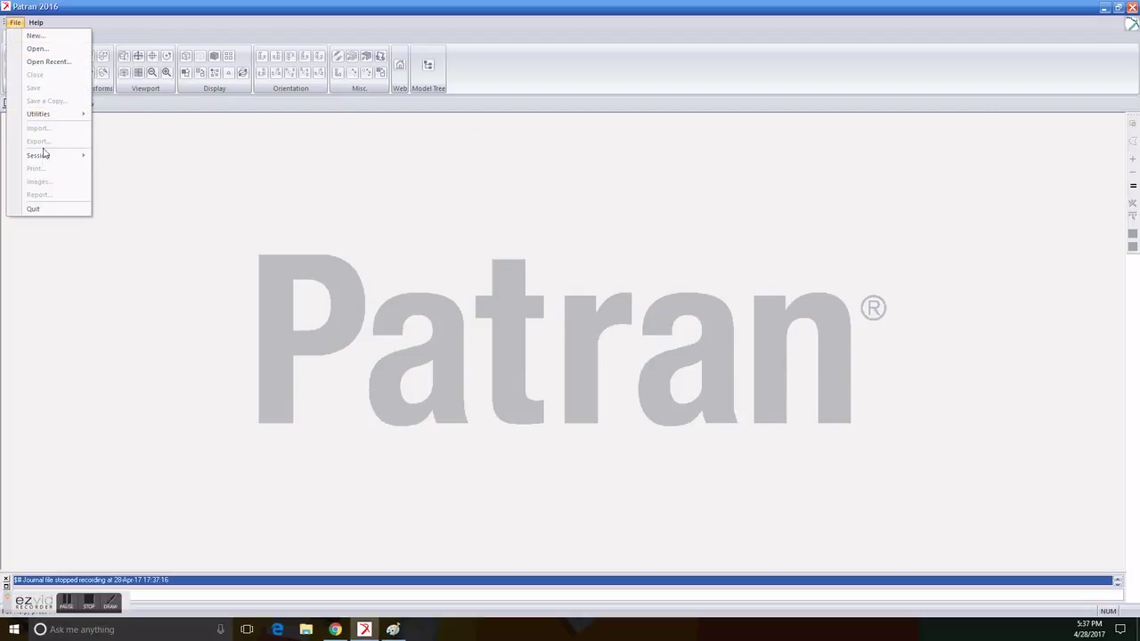
pyautogui.click(35, 209)
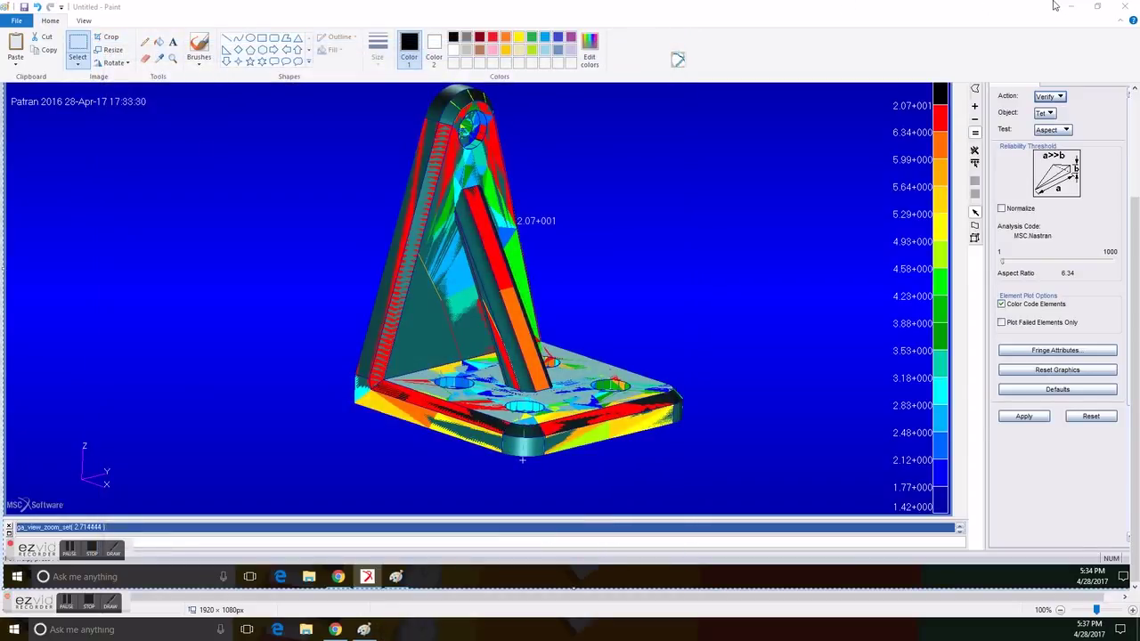
# - Close the untitled Paint image holding the 20.7-peak aspect-ratio screenshot
pyautogui.click(1132, 7)
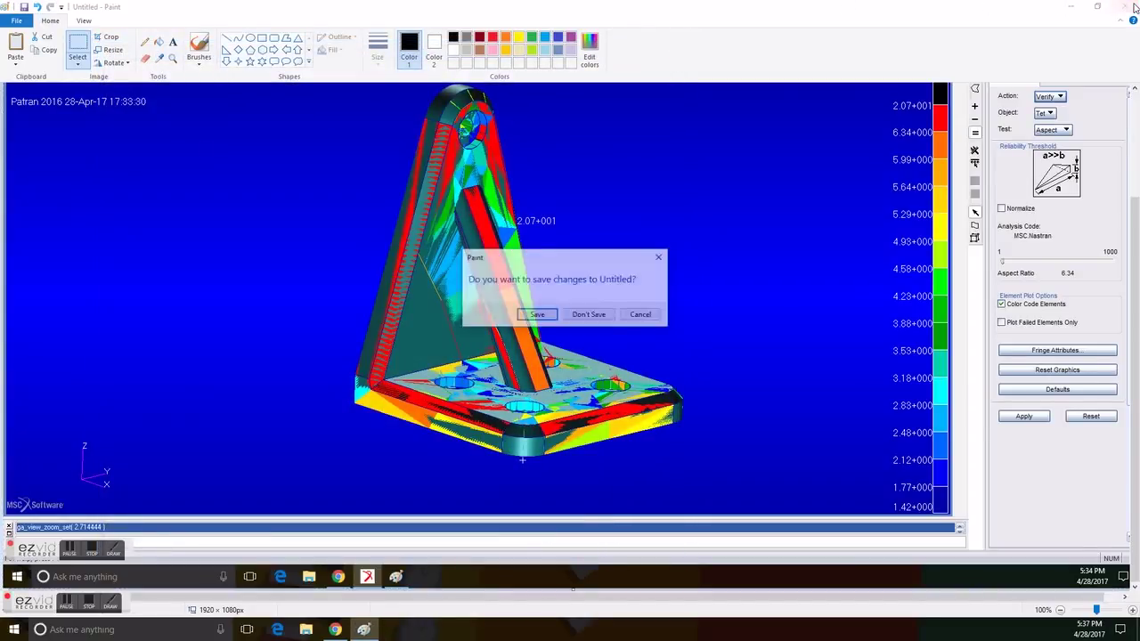